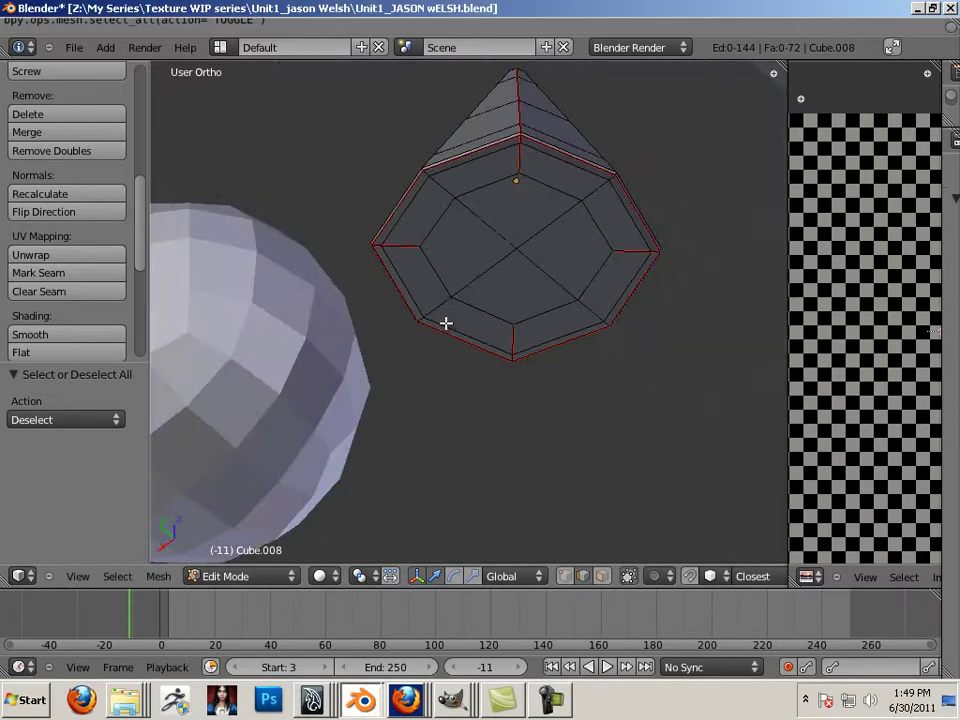
- Clear every seam from the whole cone mesh and leave nothing selected
{"action": "middle_click_drag", "start_coordinate": [500, 300], "coordinate": [412, 344]}
{"action": "scroll", "coordinate": [478, 420], "scroll_direction": "up", "scroll_amount": 3}
{"action": "scroll", "coordinate": [412, 344], "scroll_direction": "down", "scroll_amount": 3}
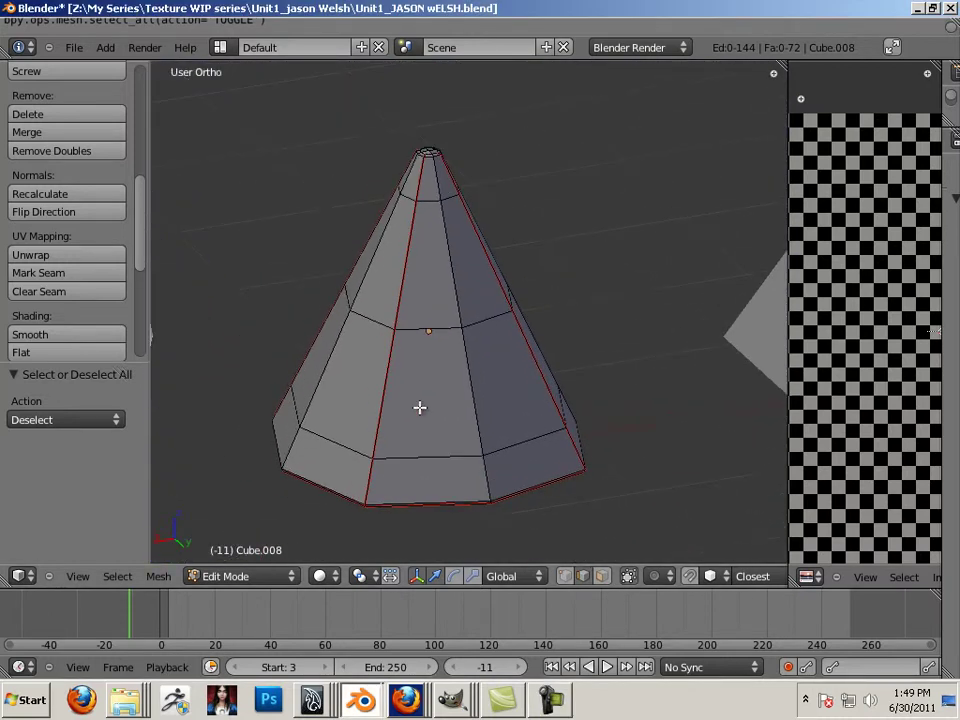
{"action": "key", "text": "a"}
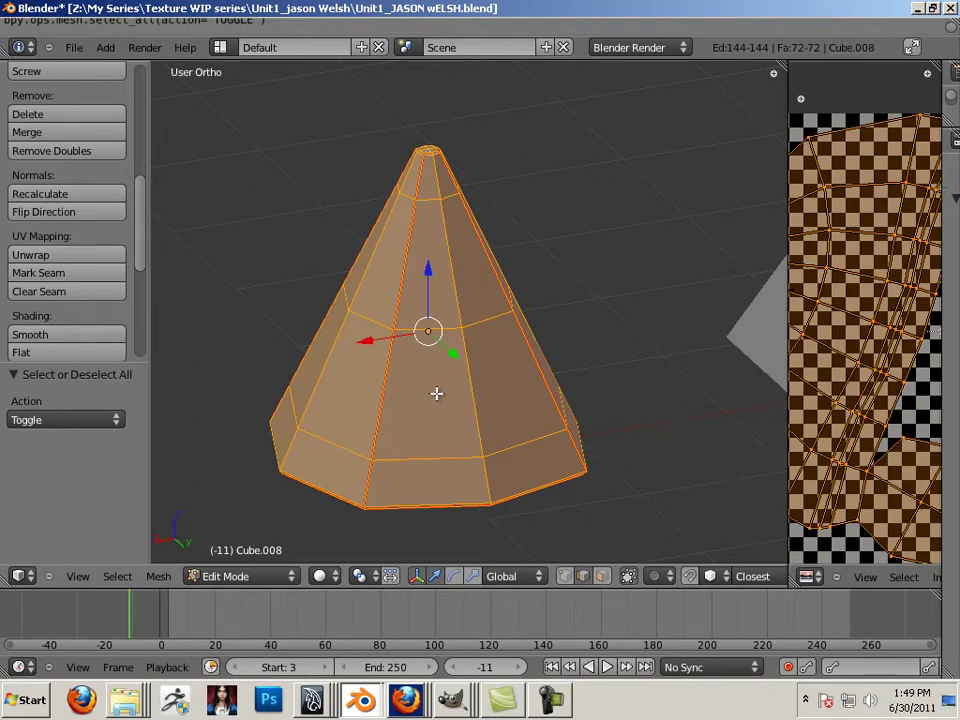
{"action": "left_click", "coordinate": [72, 292]}
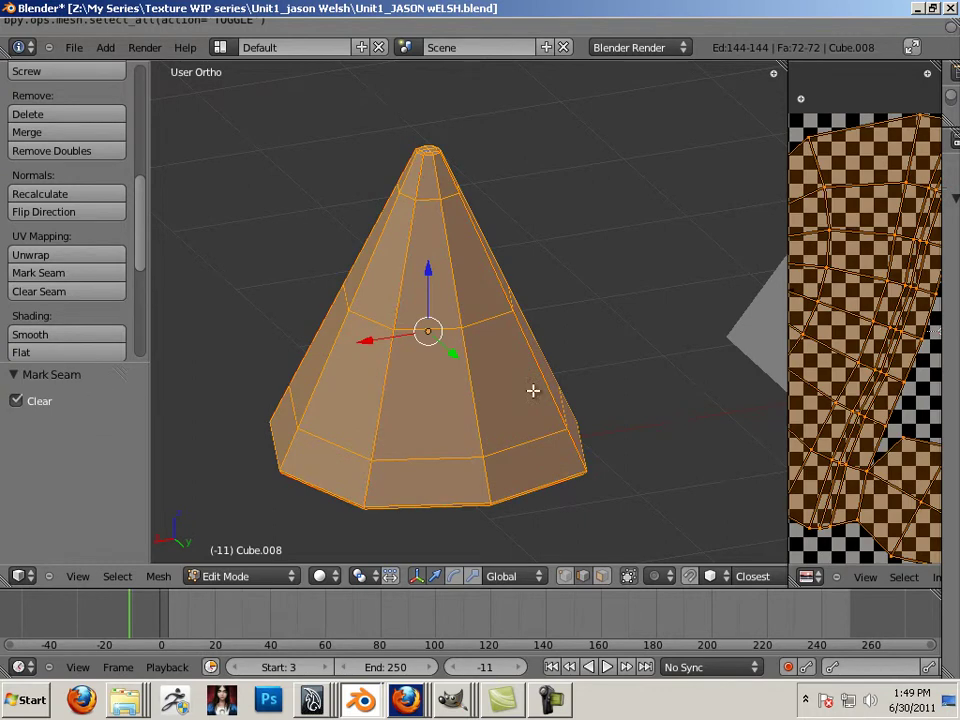
{"action": "key", "text": "a"}
- Select the four edges that form one lengthwise line from the cone's tip down to its base
{"action": "middle_click_drag", "start_coordinate": [527, 376], "coordinate": [598, 347]}
{"action": "scroll", "coordinate": [520, 267], "scroll_direction": "up", "scroll_amount": 2}
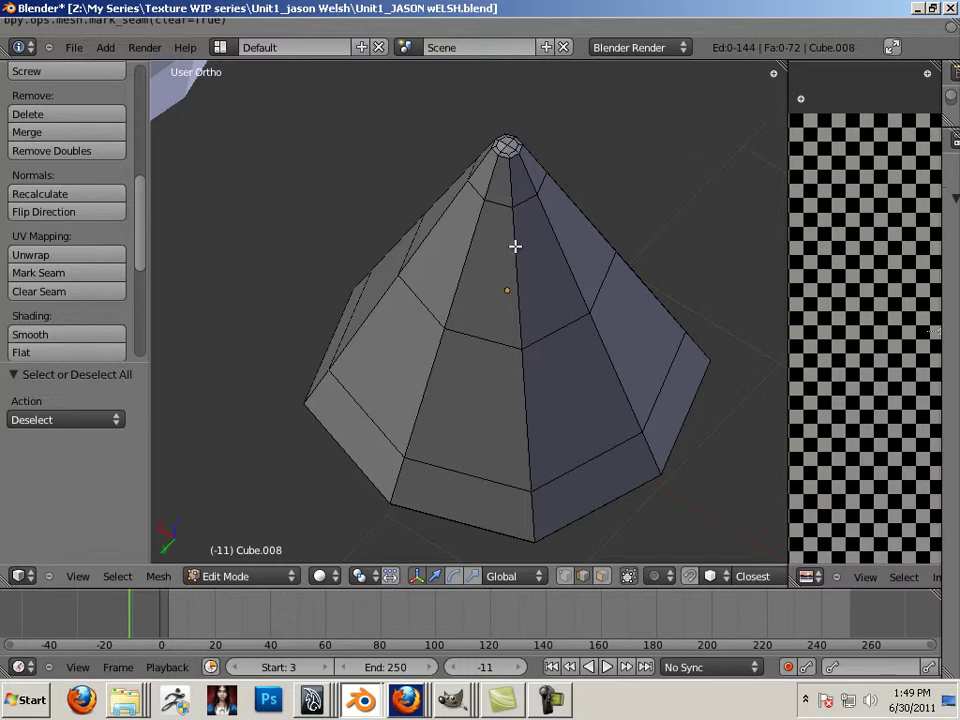
{"action": "right_click", "coordinate": [515, 234]}
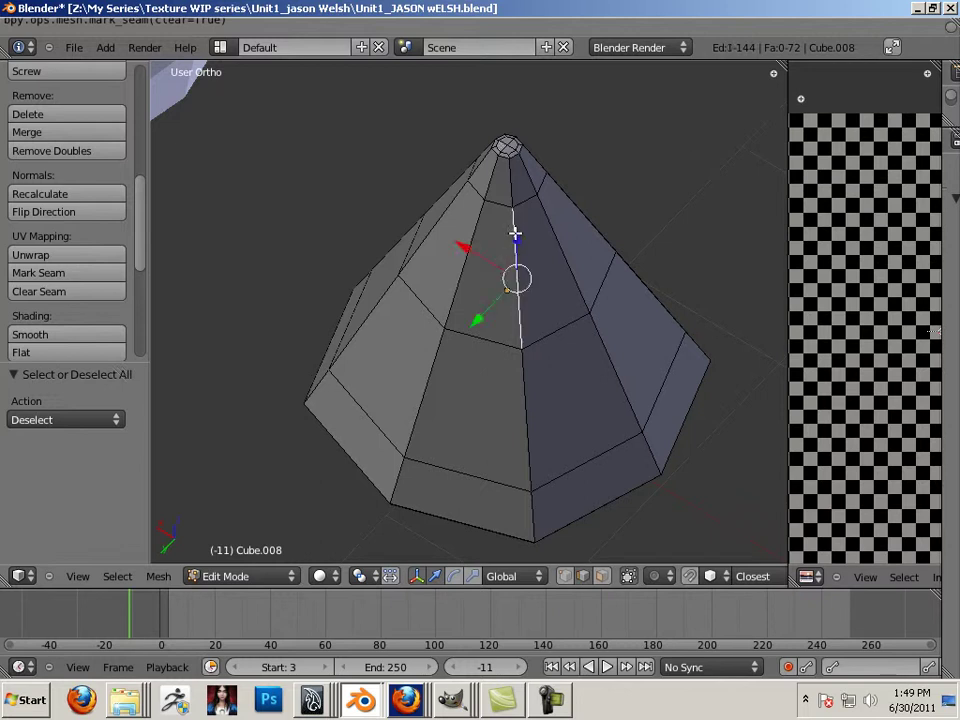
{"action": "right_click", "coordinate": [510, 181], "text": "alt"}
{"action": "right_click", "coordinate": [510, 181]}
{"action": "left_click", "coordinate": [510, 182]}
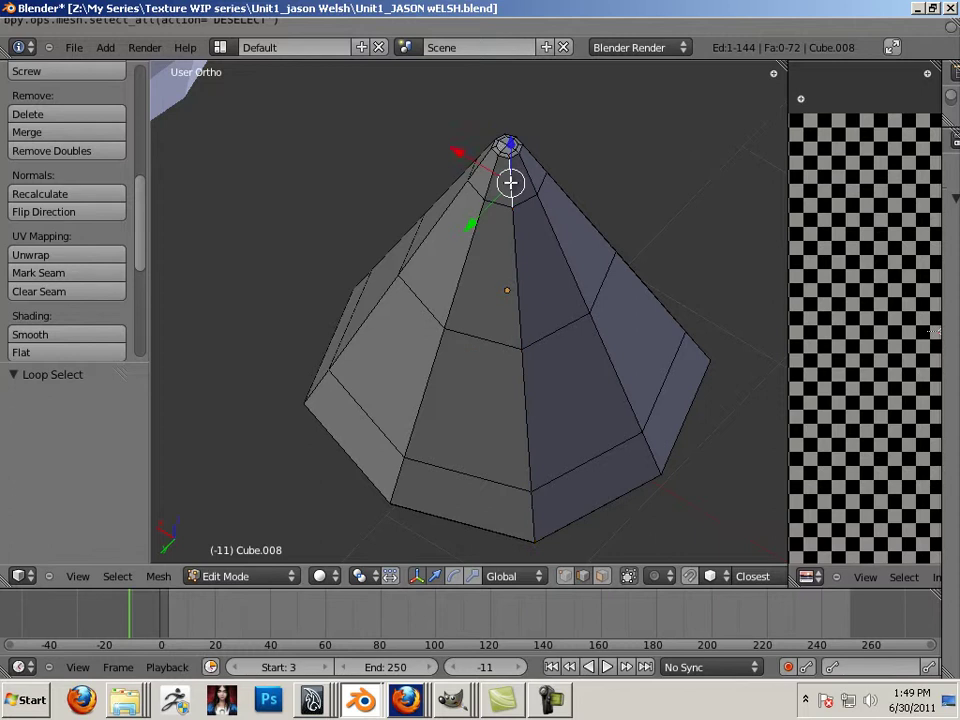
{"action": "right_click", "coordinate": [514, 293], "text": "shift"}
{"action": "right_click", "coordinate": [521, 409], "text": "shift"}
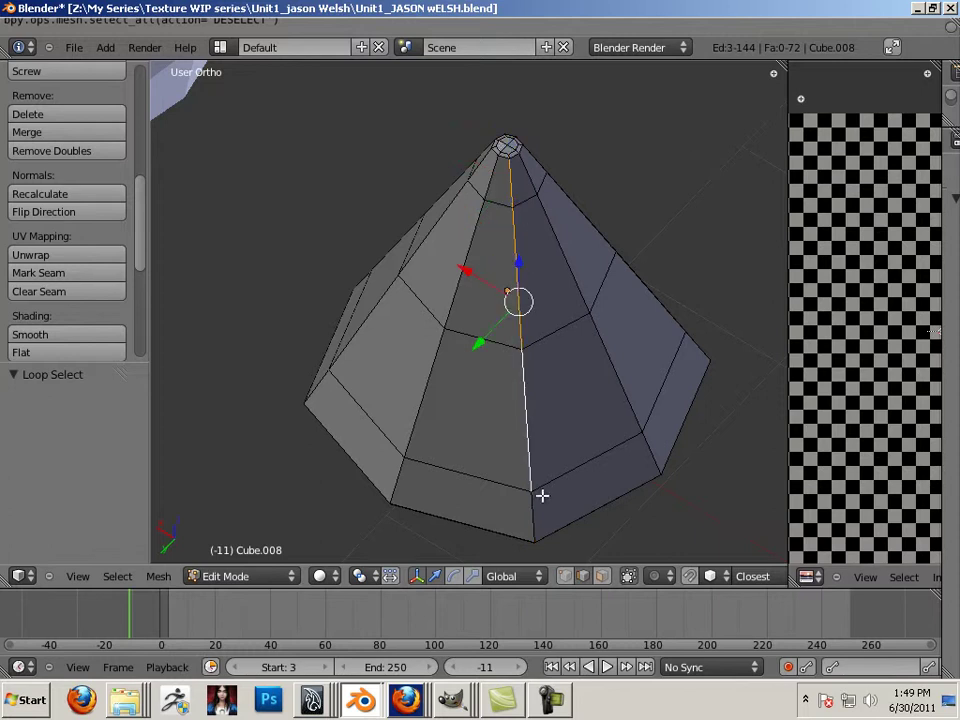
{"action": "right_click", "coordinate": [531, 514], "text": "shift"}
- Add two more lengthwise edge lines to the selection, each skipping one line around the cone and running between base and tip
{"action": "middle_click_drag", "start_coordinate": [531, 514], "coordinate": [514, 388]}
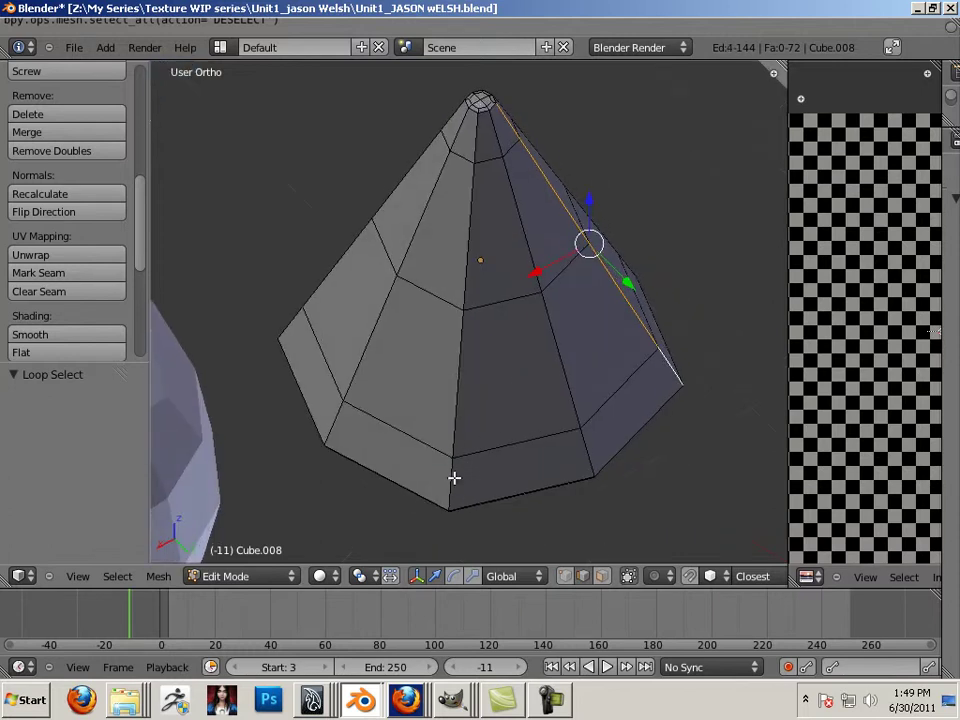
{"action": "right_click", "coordinate": [461, 408], "text": "shift"}
{"action": "right_click", "coordinate": [469, 265], "text": "shift"}
{"action": "middle_click_drag", "start_coordinate": [478, 146], "coordinate": [553, 287]}
{"action": "right_click", "coordinate": [380, 481], "text": "shift"}
{"action": "right_click", "coordinate": [390, 411], "text": "shift"}
{"action": "right_click", "coordinate": [408, 253], "text": "shift"}
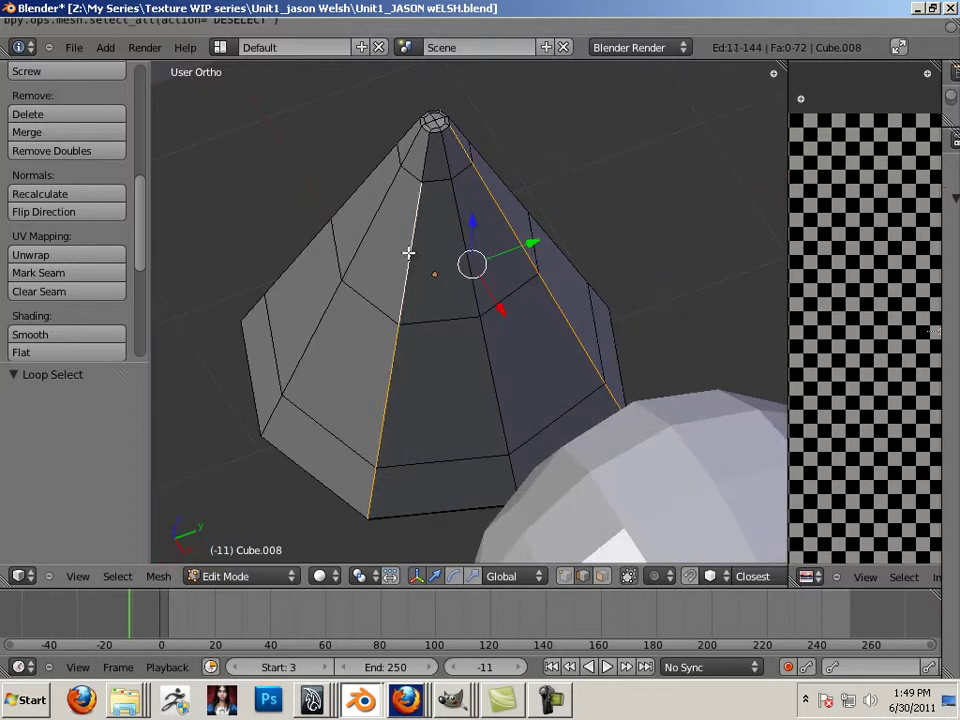
{"action": "right_click", "coordinate": [429, 151], "text": "shift"}
- Add the fourth lengthwise edge line to the selection and mark all four lines as seams
{"action": "middle_click_drag", "start_coordinate": [311, 171], "coordinate": [493, 186]}
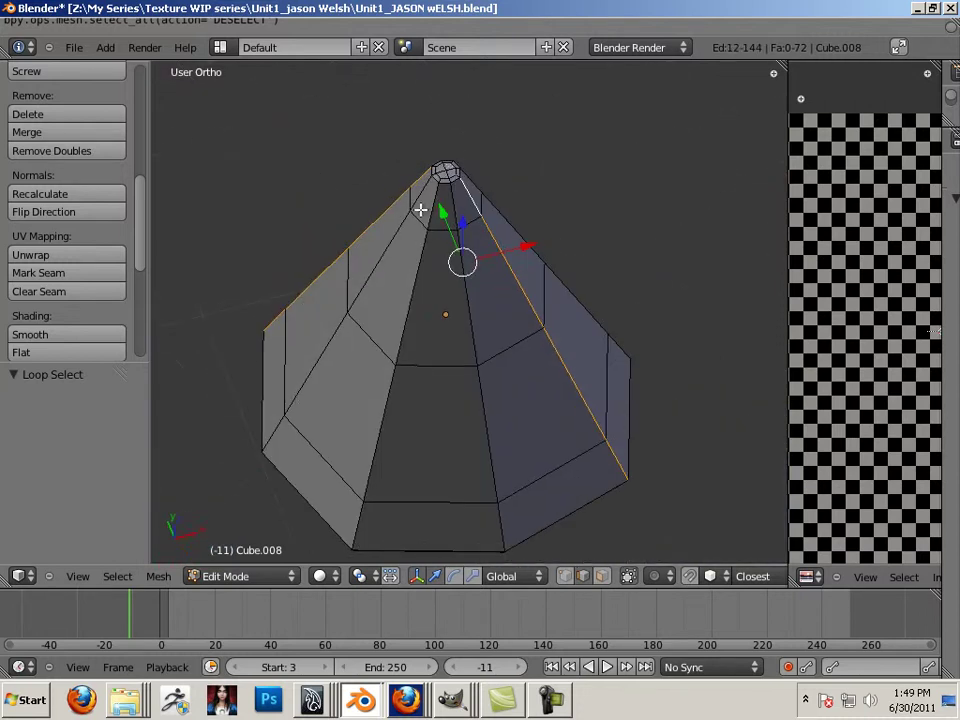
{"action": "left_click", "coordinate": [438, 208], "text": "shift"}
{"action": "right_click", "coordinate": [428, 221], "text": "shift"}
{"action": "right_click", "coordinate": [416, 265], "text": "shift"}
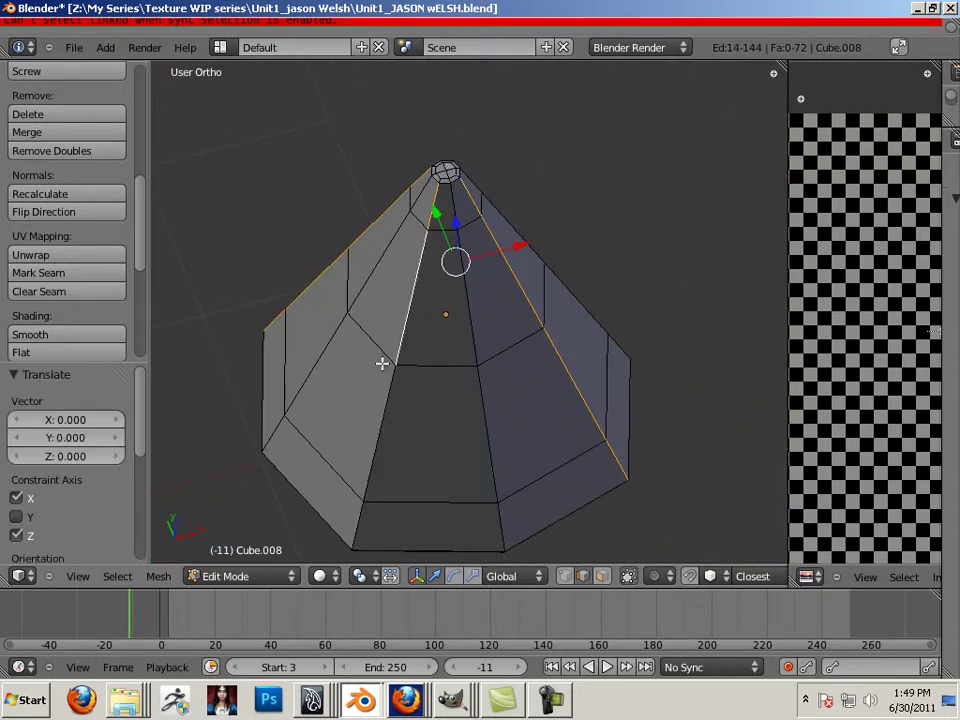
{"action": "right_click", "coordinate": [379, 410], "text": "shift"}
{"action": "right_click", "coordinate": [359, 521], "text": "shift"}
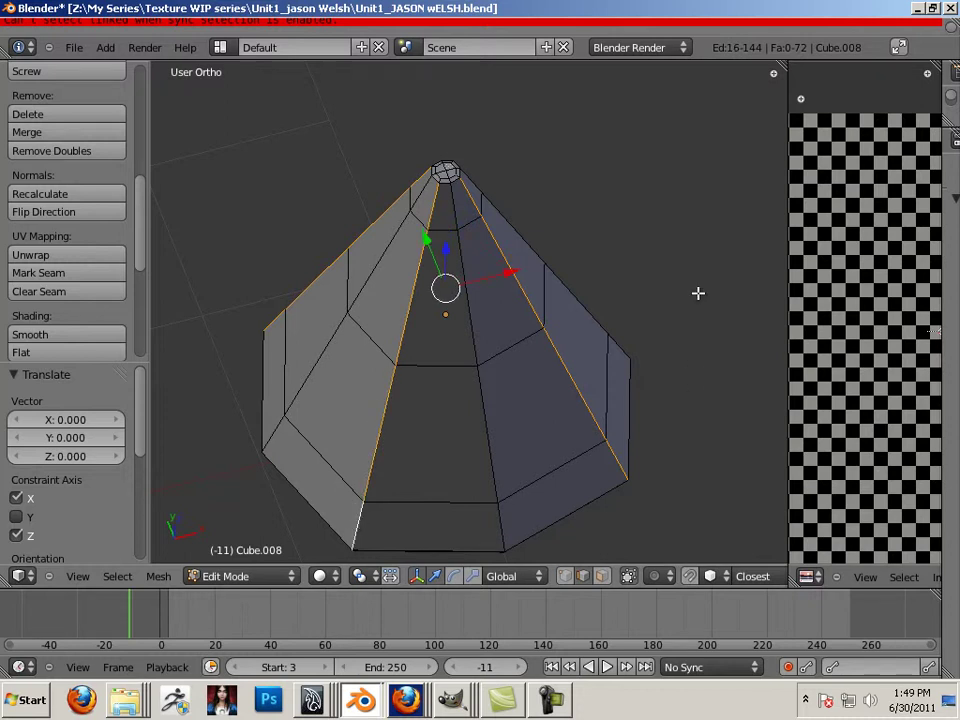
{"action": "middle_click_drag", "start_coordinate": [684, 255], "coordinate": [279, 279]}
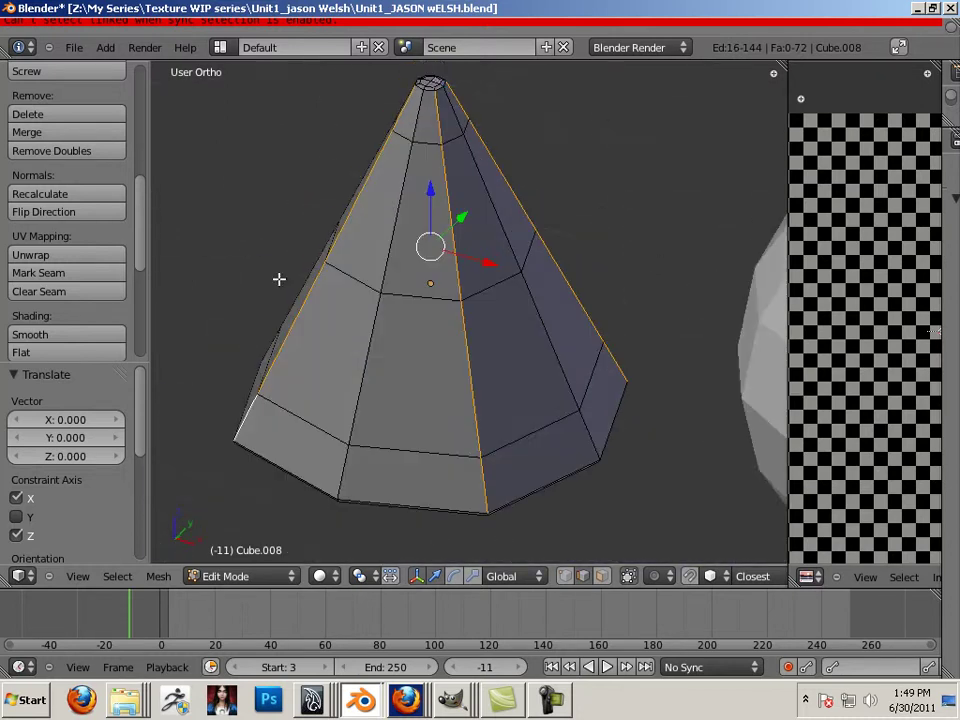
{"action": "left_click", "coordinate": [56, 273]}
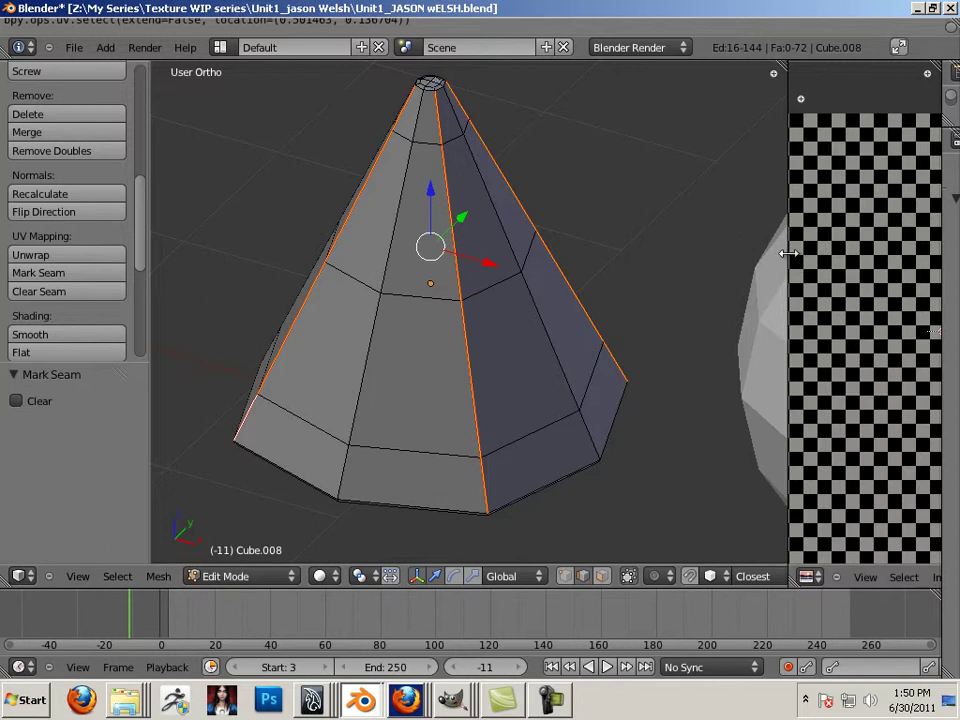
- Widen the UV editor by narrowing the 3D viewport so the full checker image fits
{"action": "left_click_drag", "start_coordinate": [789, 253], "coordinate": [461, 238]}
{"action": "right_click", "coordinate": [354, 272]}
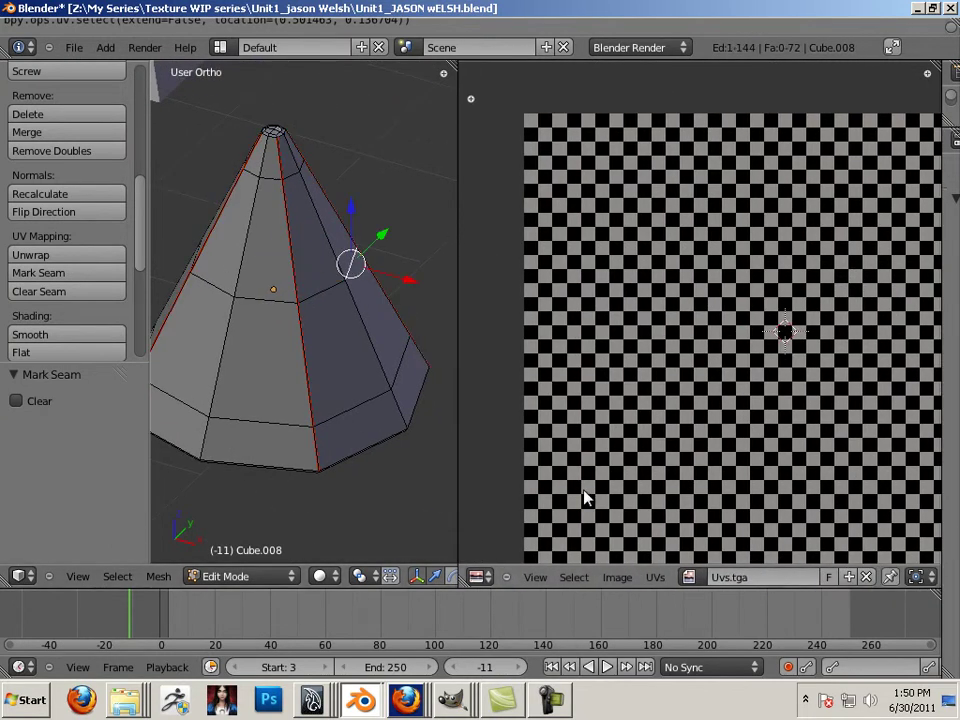
{"action": "left_click_drag", "start_coordinate": [458, 391], "coordinate": [360, 390]}
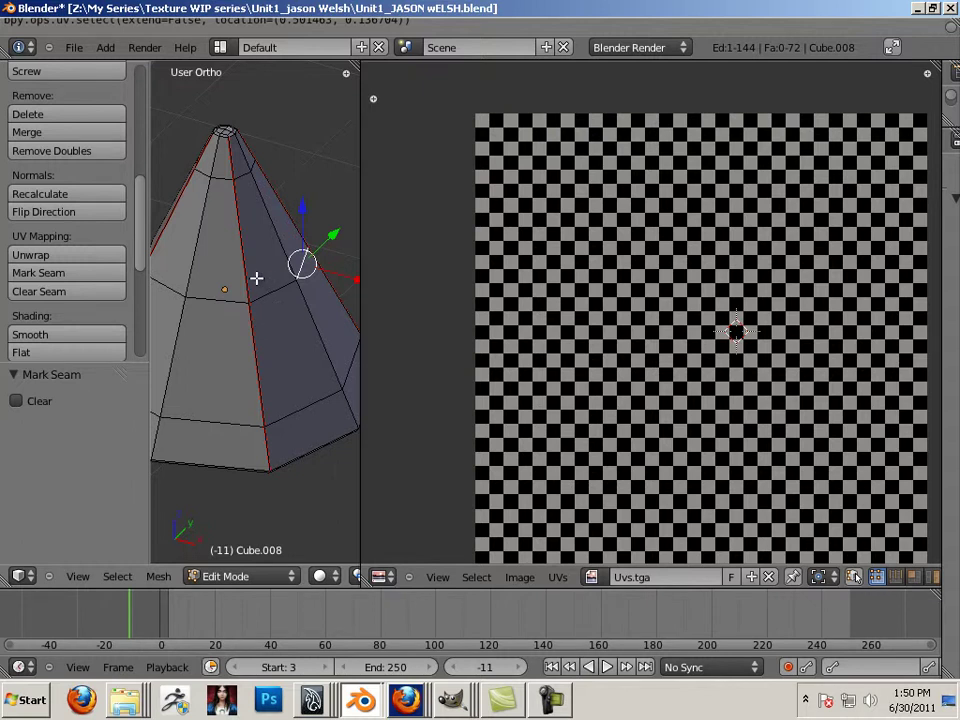
- Select the whole cone mesh and unwrap it with the marked seams
{"action": "key", "text": "Tab"}
{"action": "key", "text": "Tab"}
{"action": "key", "text": "a"}
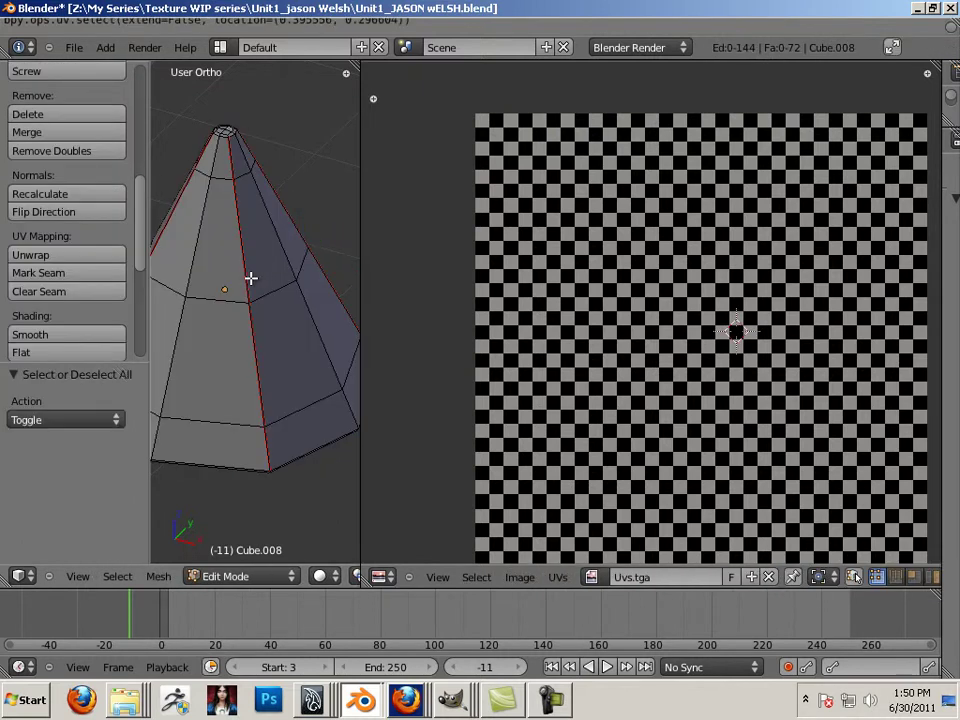
{"action": "key", "text": "a"}
{"action": "key", "text": "u"}
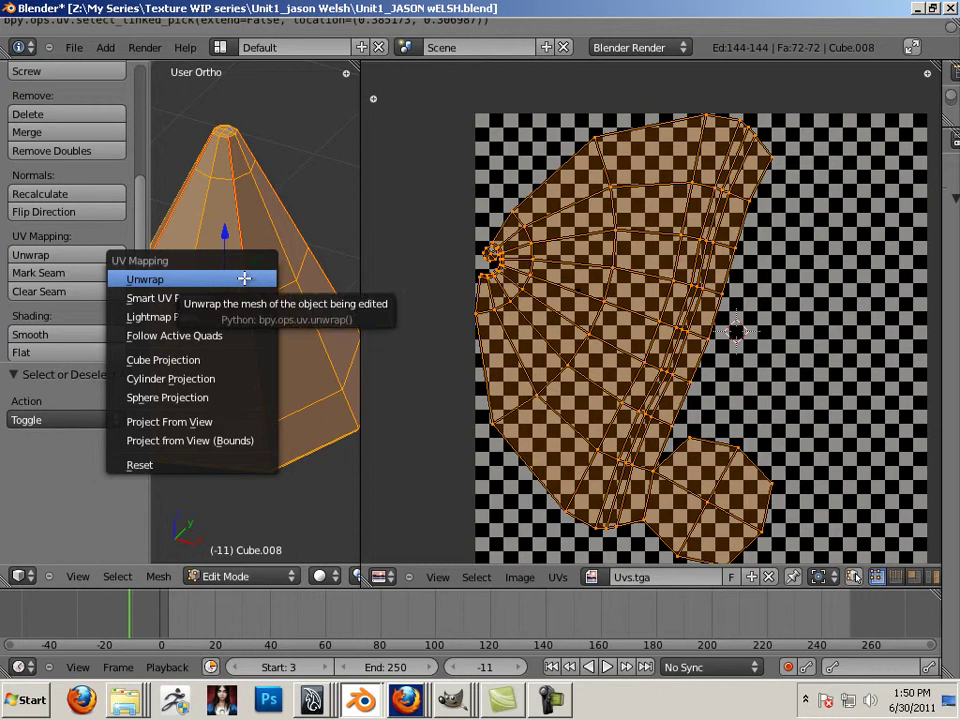
{"action": "left_click", "coordinate": [244, 276]}
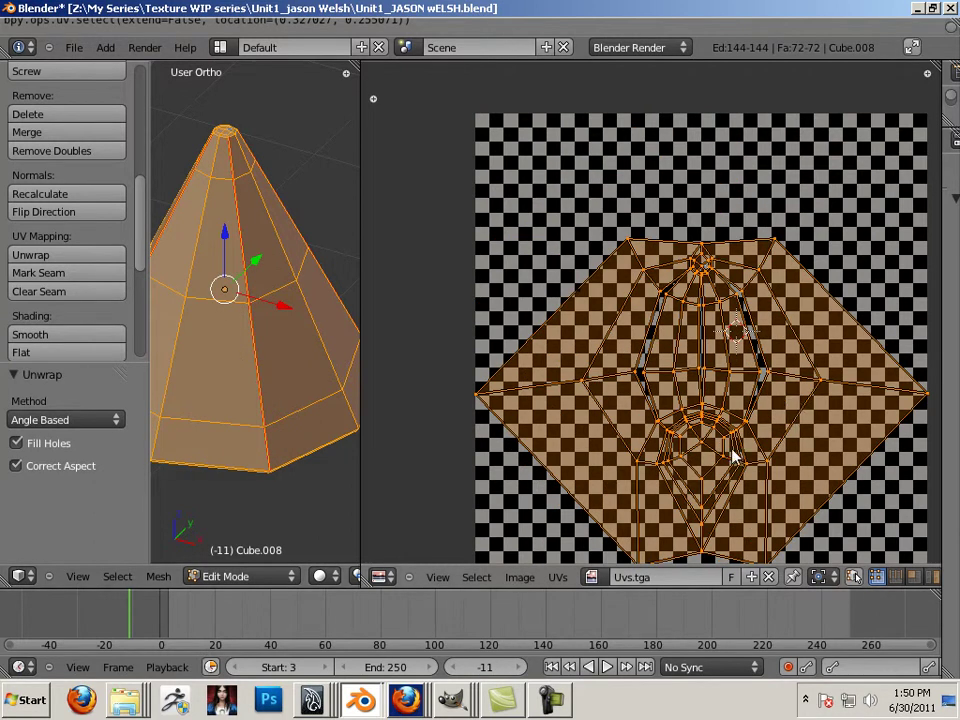
{"action": "scroll", "coordinate": [731, 455], "scroll_direction": "up", "scroll_amount": 2}
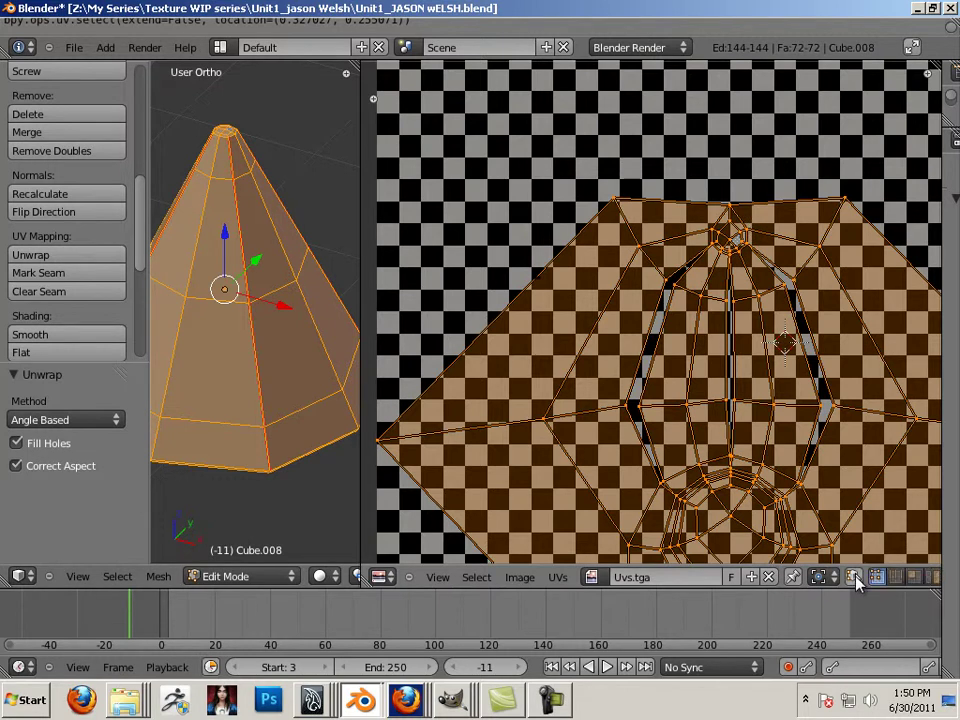
- Turn on UV and mesh selection sync and select the first edge of the outer ring at the cone's tip
{"action": "left_click", "coordinate": [740, 228]}
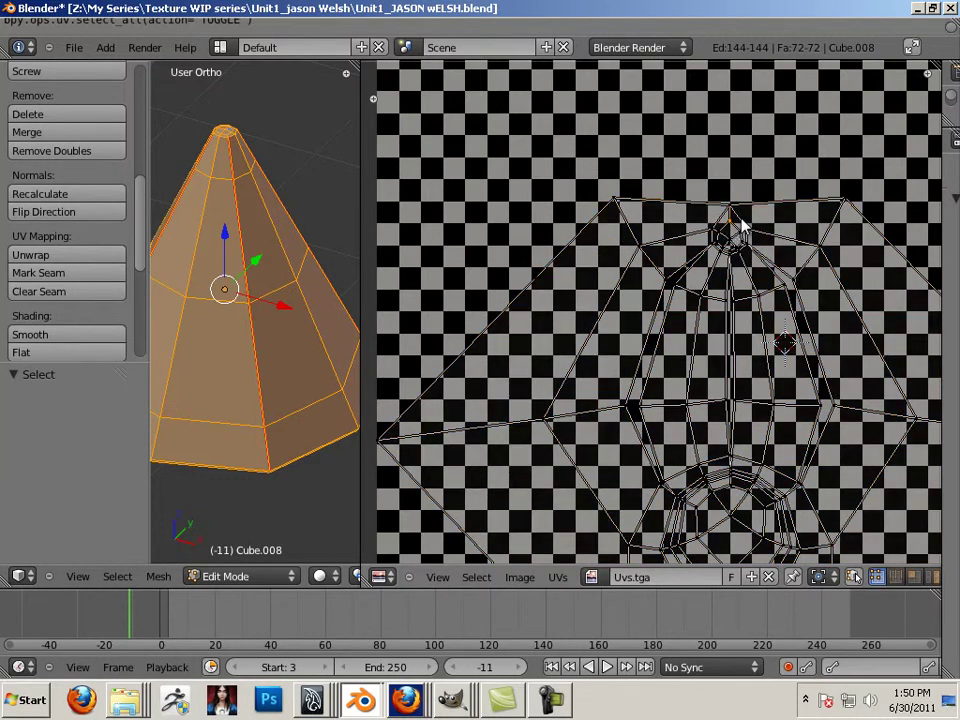
{"action": "left_click", "coordinate": [853, 577]}
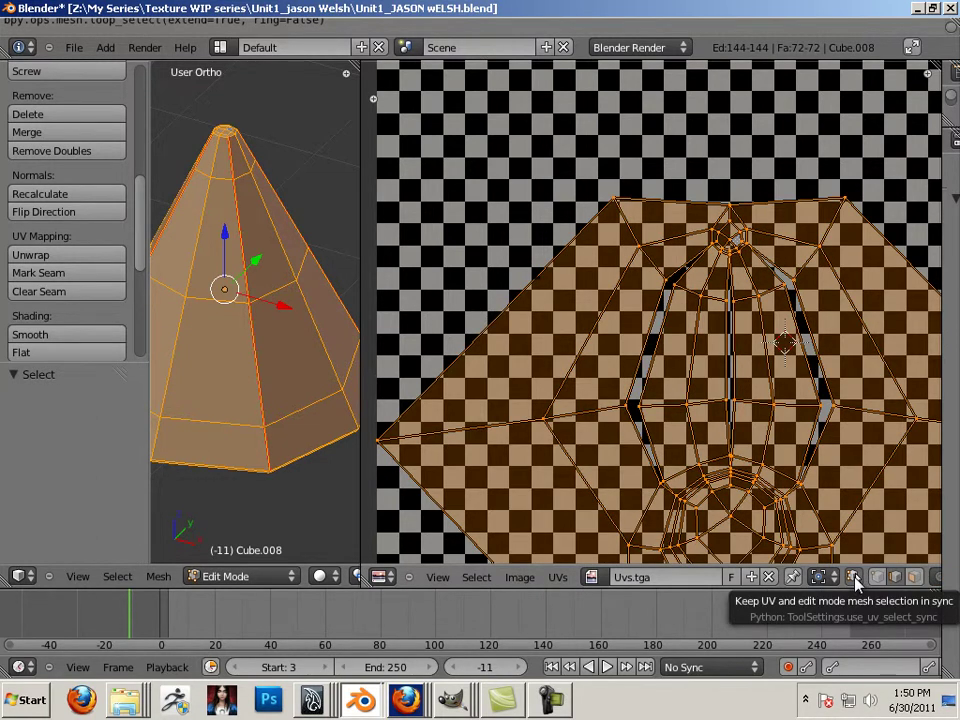
{"action": "right_click", "coordinate": [733, 213]}
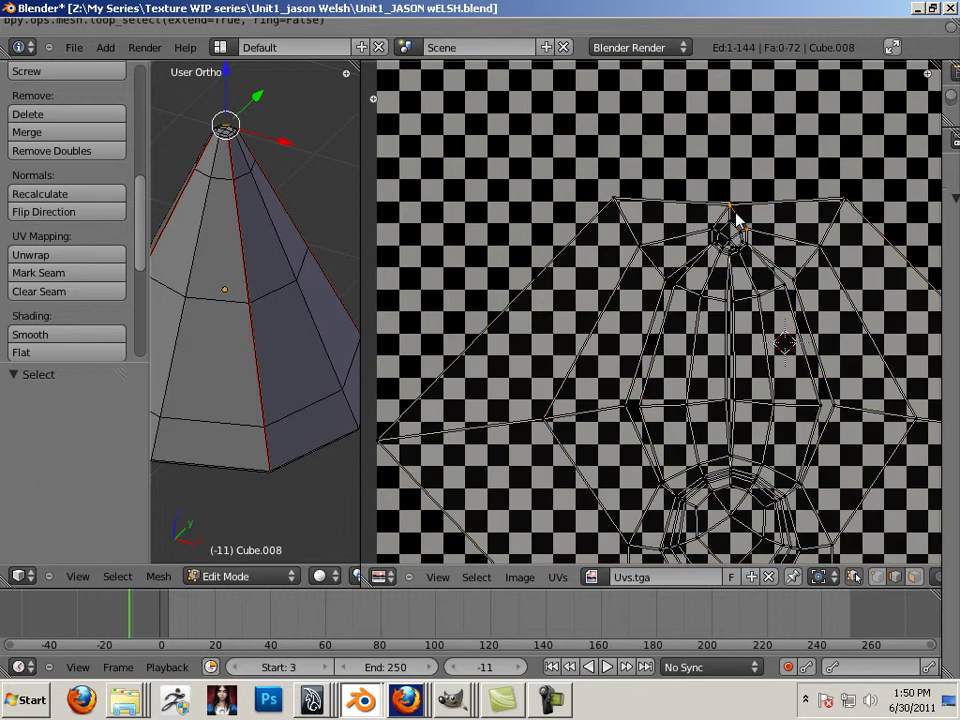
{"action": "scroll", "coordinate": [753, 250], "scroll_direction": "up", "scroll_amount": 2}
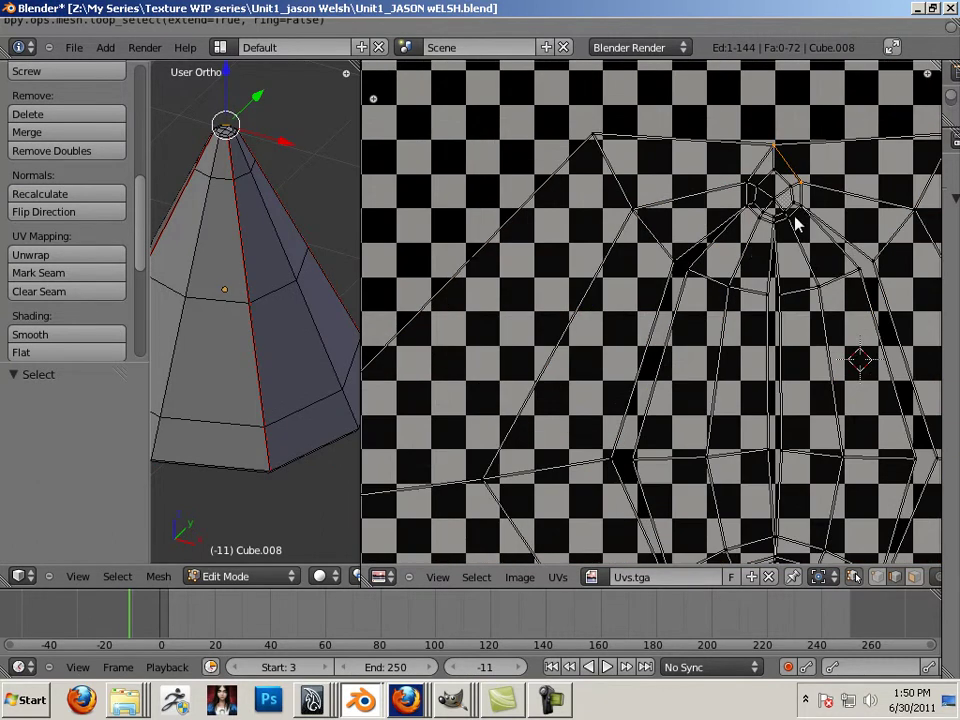
{"action": "scroll", "coordinate": [797, 225], "scroll_direction": "up", "scroll_amount": 2}
- Extend the selection around the tip's outer edge ring plus one short inward edge, mark it as a seam and deselect everything
{"action": "right_click", "coordinate": [885, 138], "text": "shift"}
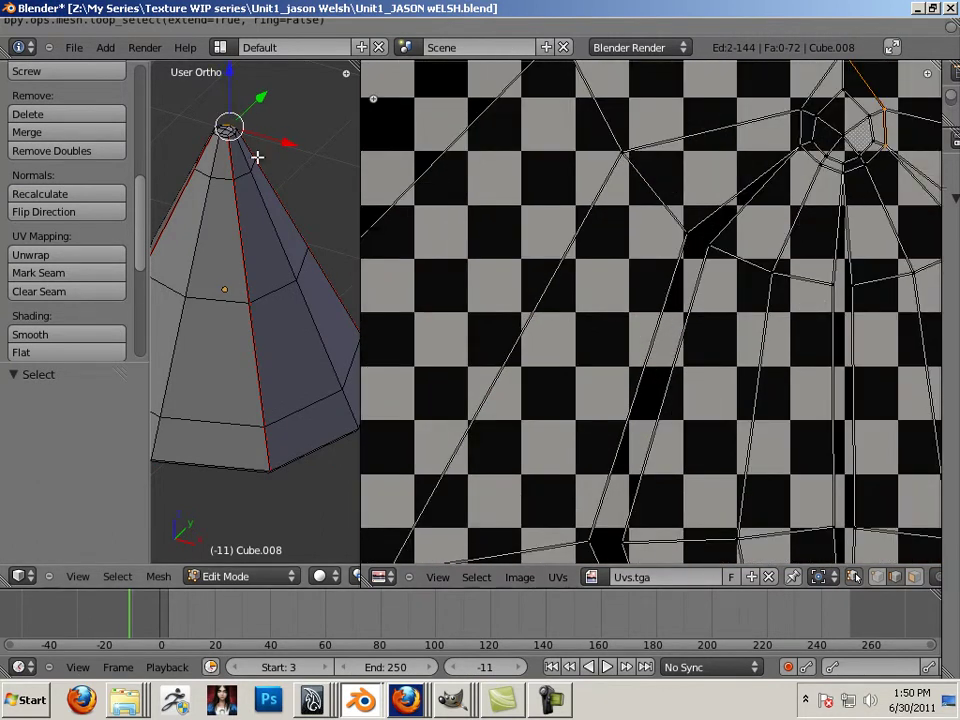
{"action": "right_click", "coordinate": [878, 155], "text": "shift"}
{"action": "right_click", "coordinate": [855, 168], "text": "shift"}
{"action": "right_click", "coordinate": [833, 172], "text": "shift"}
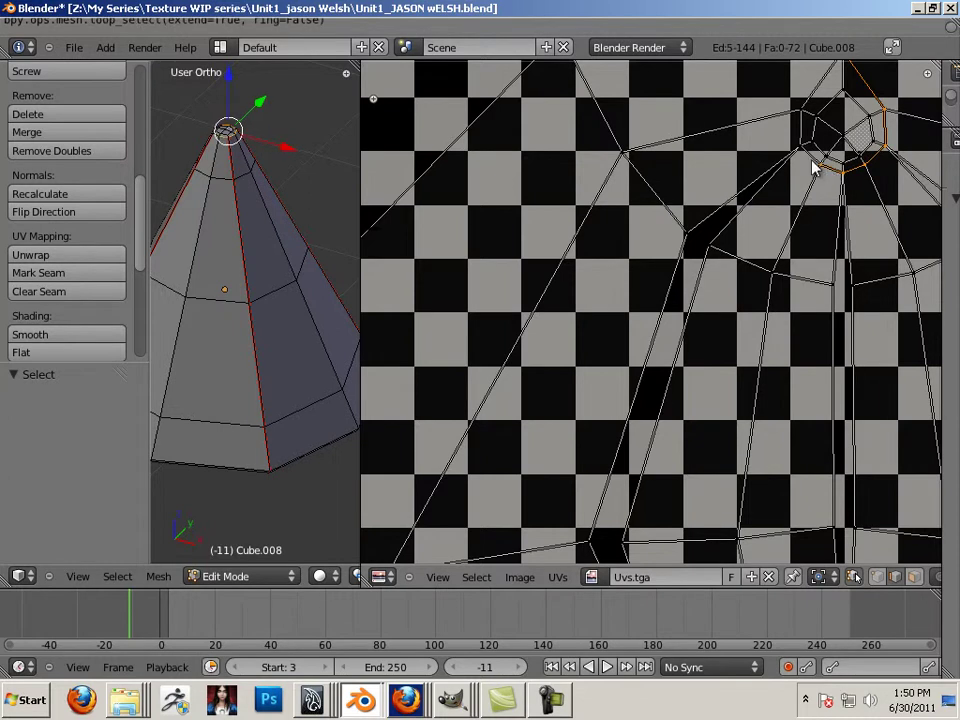
{"action": "right_click", "coordinate": [810, 159], "text": "shift"}
{"action": "right_click", "coordinate": [802, 128], "text": "shift"}
{"action": "right_click", "coordinate": [803, 98], "text": "shift"}
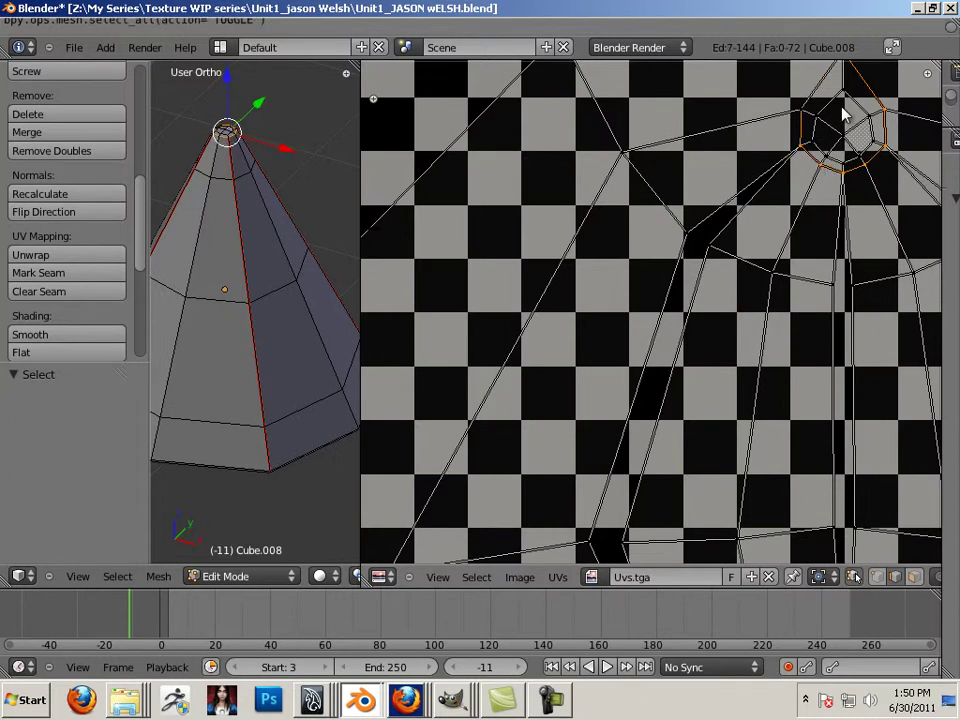
{"action": "scroll", "coordinate": [840, 118], "scroll_direction": "down", "scroll_amount": 1}
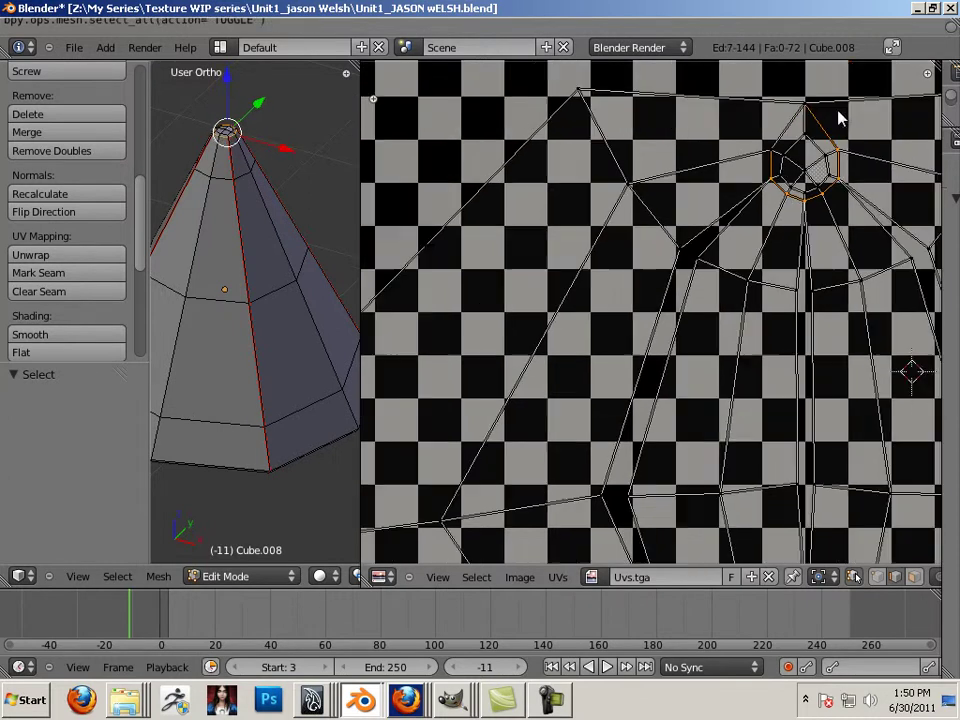
{"action": "right_click", "coordinate": [783, 134], "text": "shift"}
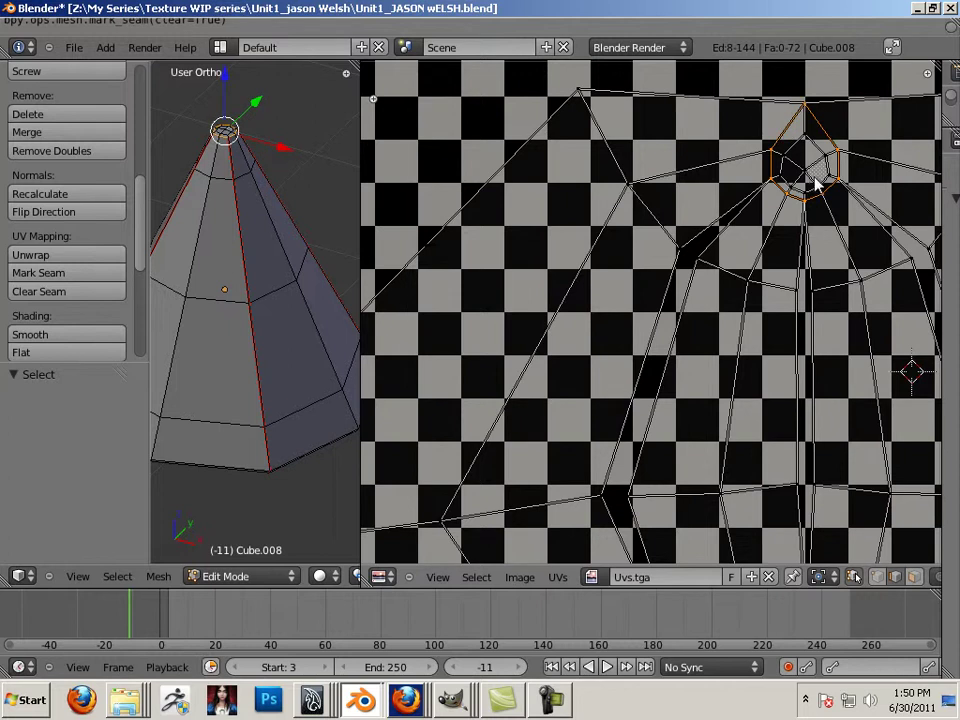
{"action": "right_click", "coordinate": [806, 121], "text": "shift"}
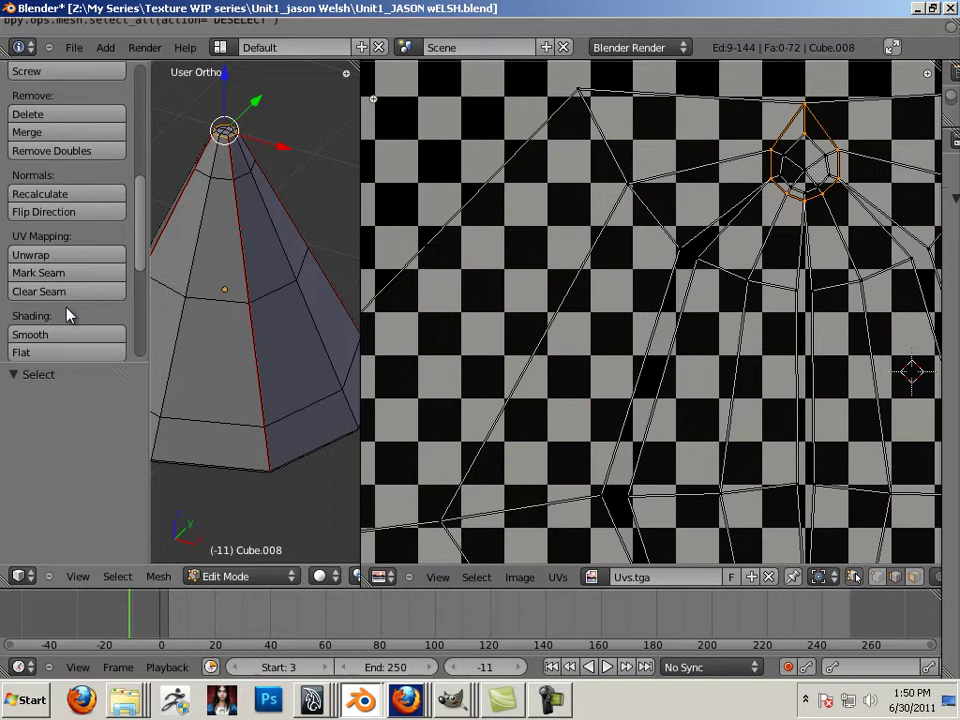
{"action": "left_click", "coordinate": [44, 274]}
{"action": "key", "text": "a"}
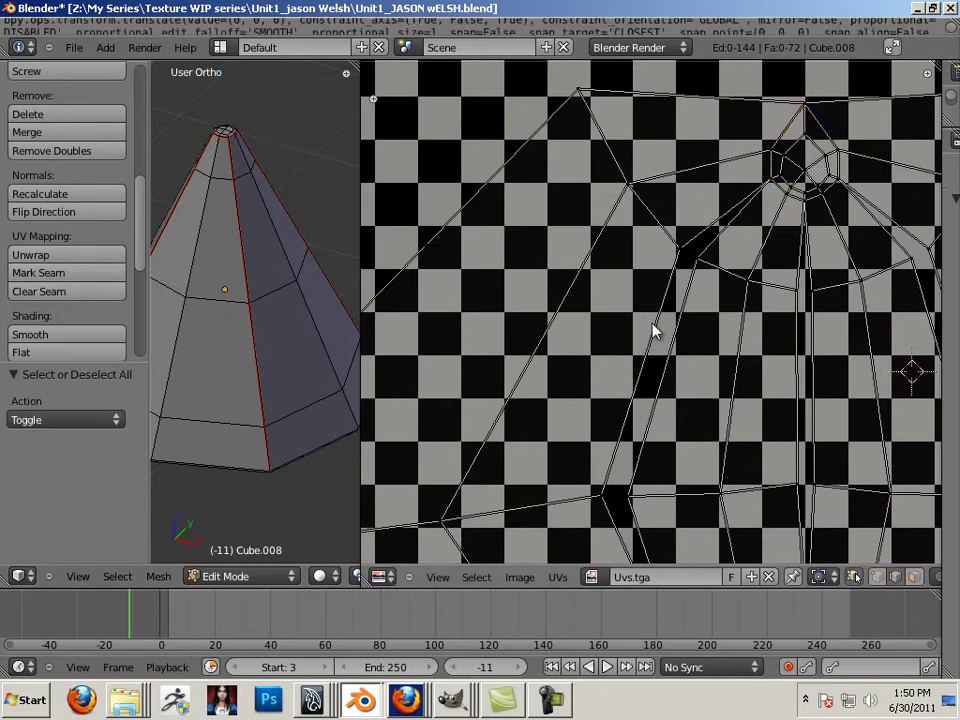
- Unwrap the entire cone mesh again with the tip ring seam included
{"action": "key", "text": "a"}
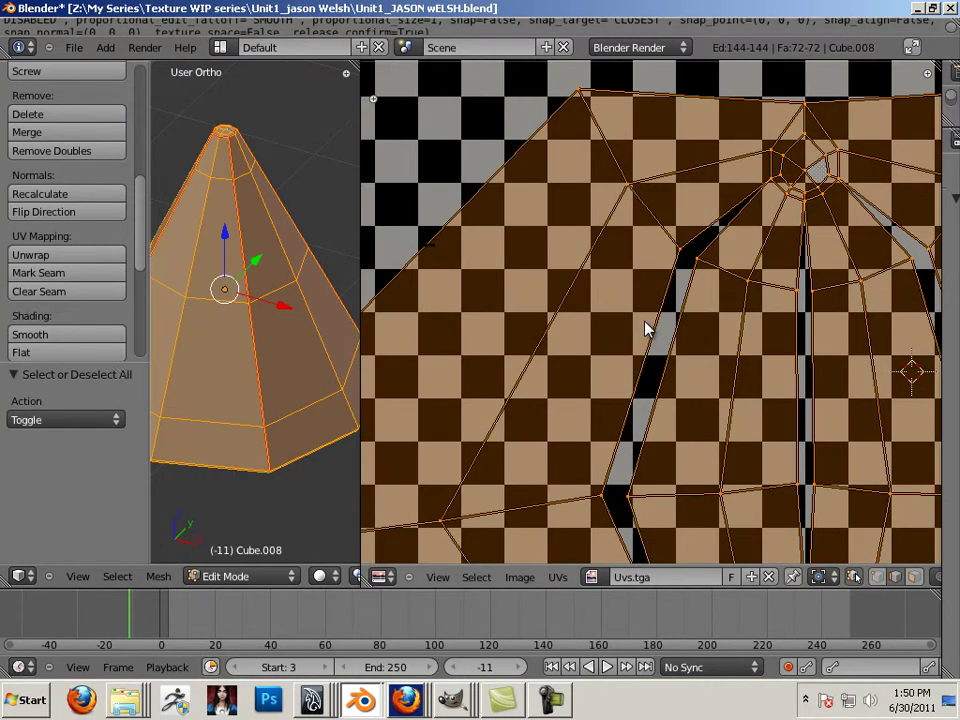
{"action": "key", "text": "u"}
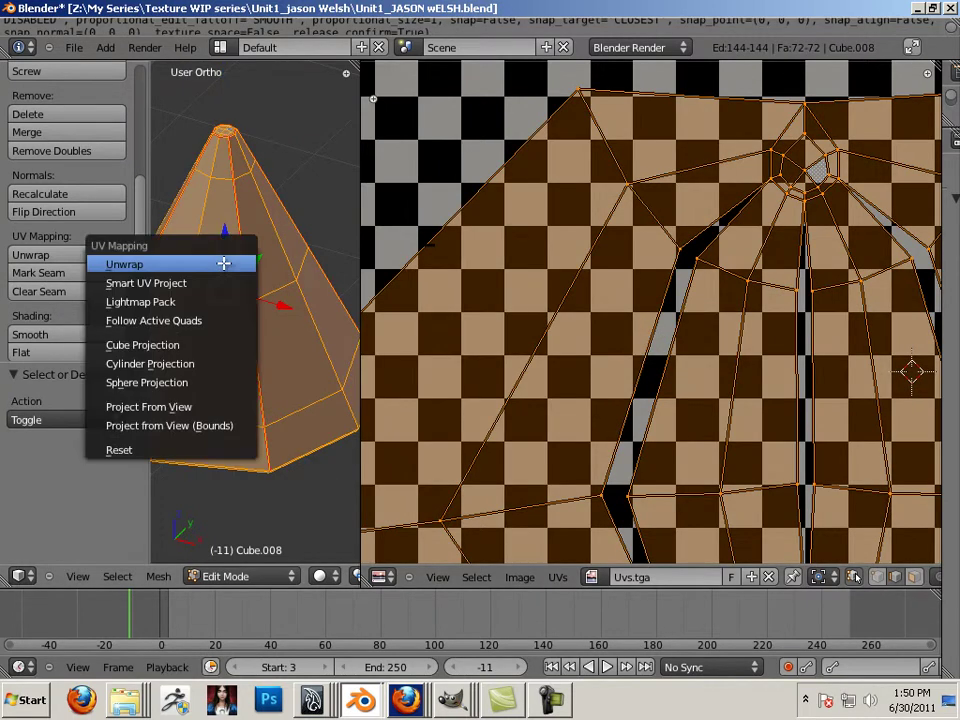
{"action": "left_click", "coordinate": [223, 263]}
{"action": "scroll", "coordinate": [720, 368], "scroll_direction": "down", "scroll_amount": 5}
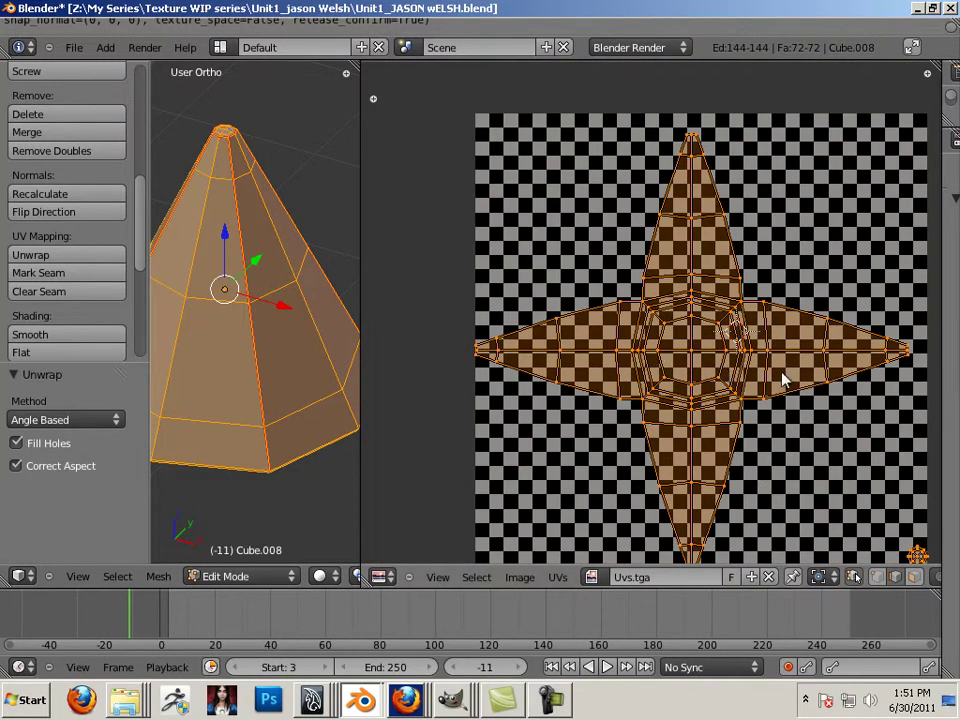
{"action": "scroll", "coordinate": [781, 399], "scroll_direction": "up", "scroll_amount": 3}
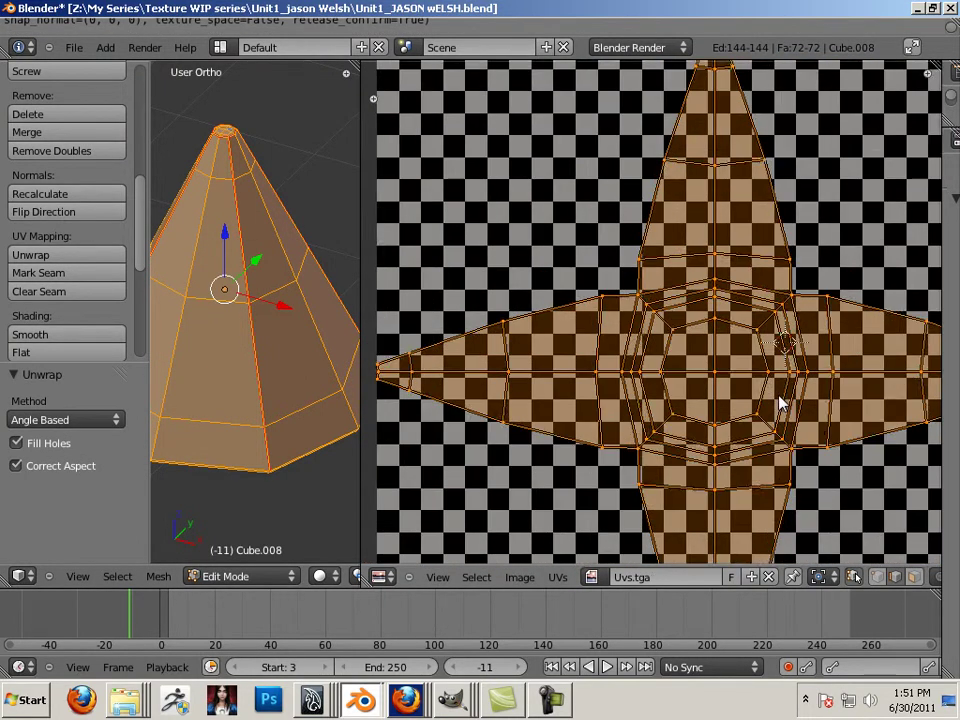
- Switch the 3D view to Textured shading and inspect the checker pattern on the cone's sides and tip
{"action": "scroll", "coordinate": [779, 403], "scroll_direction": "down", "scroll_amount": 2}
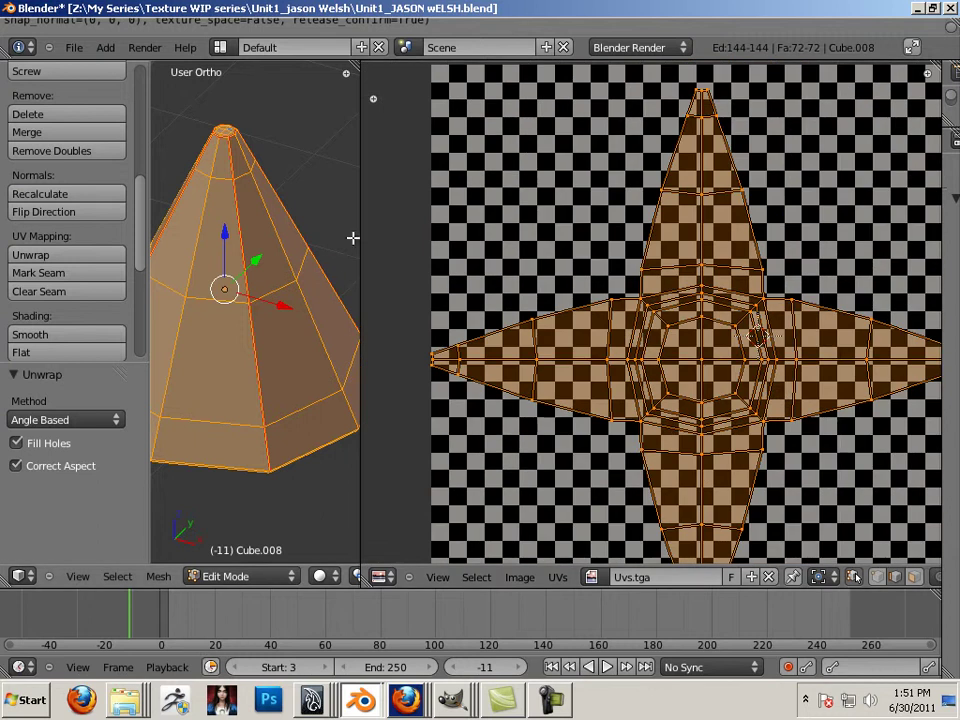
{"action": "left_click", "coordinate": [272, 576]}
{"action": "left_click", "coordinate": [320, 576]}
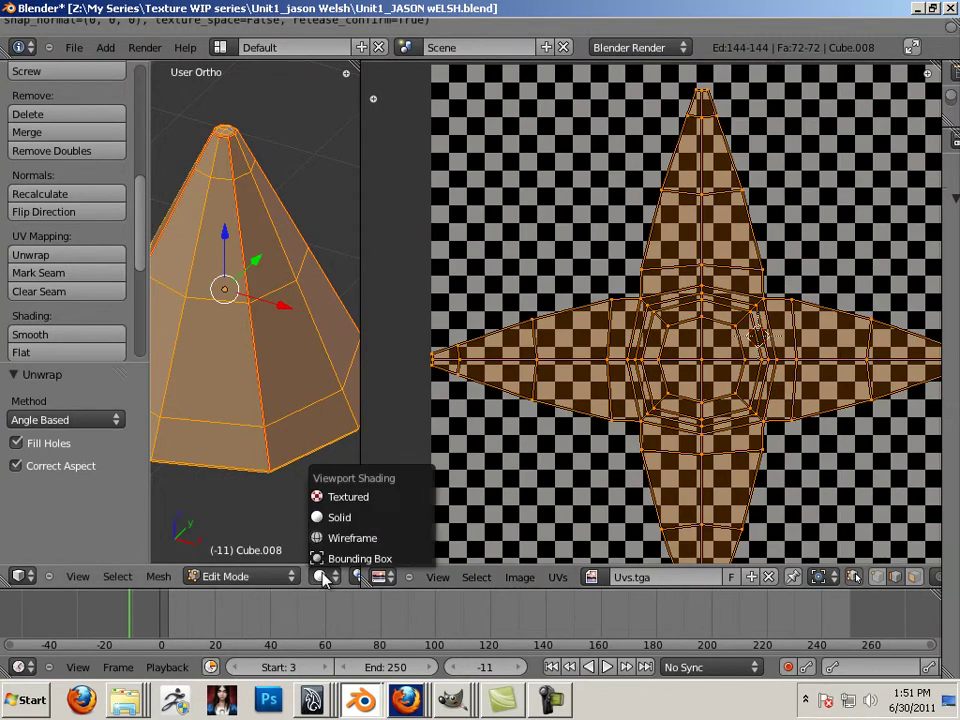
{"action": "left_click", "coordinate": [334, 497]}
{"action": "right_click", "coordinate": [291, 491]}
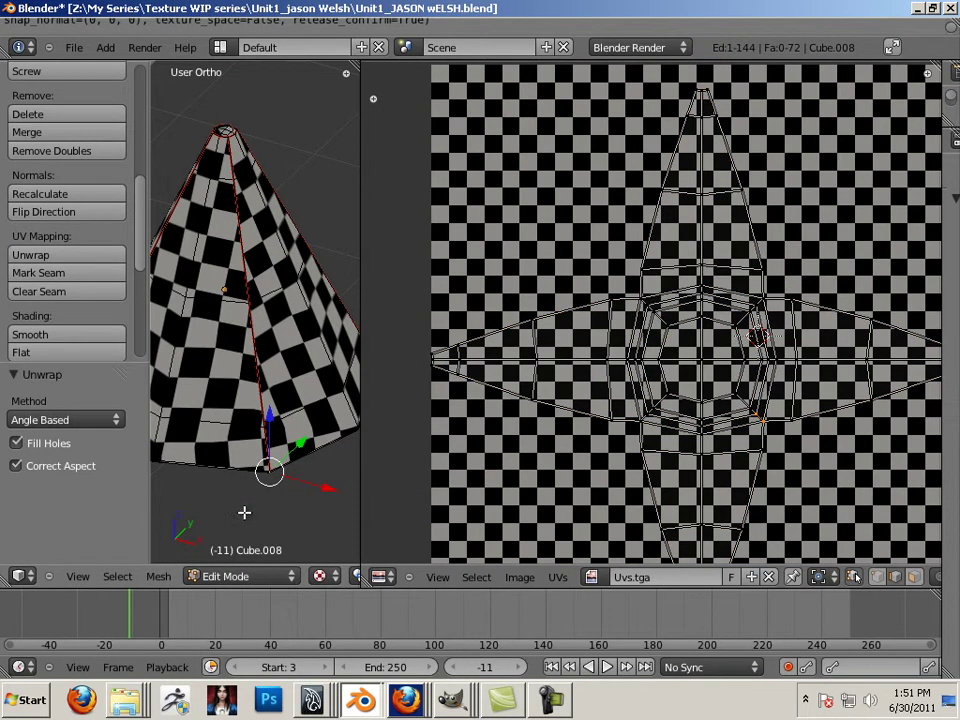
{"action": "middle_click_drag", "start_coordinate": [244, 512], "coordinate": [48, 470]}
{"action": "middle_click_drag", "start_coordinate": [317, 463], "coordinate": [233, 339]}
{"action": "scroll", "coordinate": [272, 339], "scroll_direction": "up", "scroll_amount": 5}
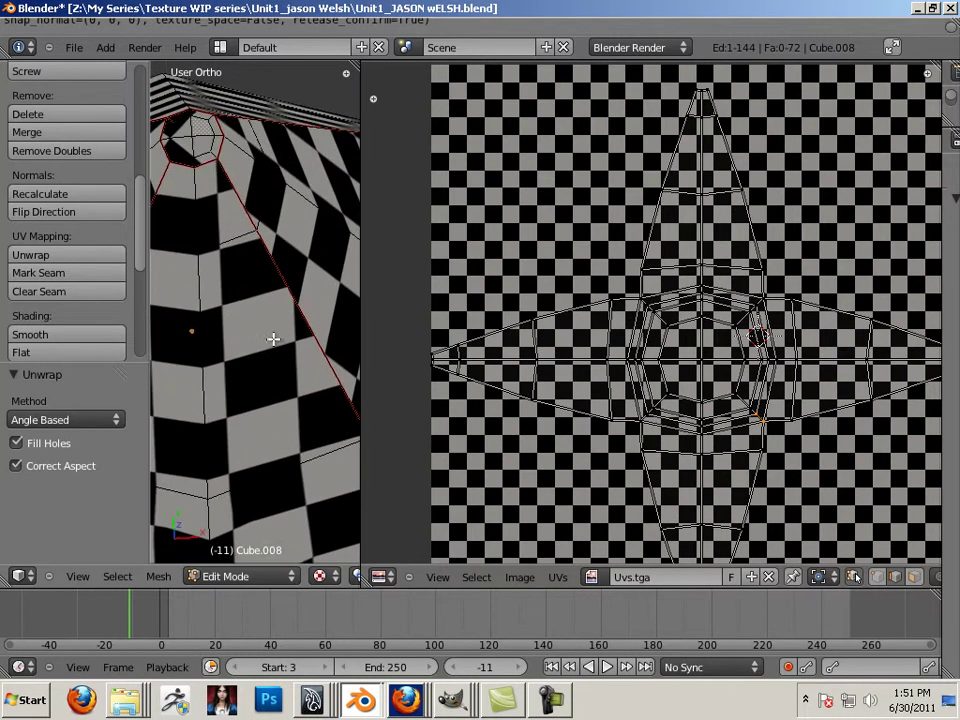
- Select the entire cone mesh and average the scale of its UV islands
{"action": "right_click", "coordinate": [784, 383]}
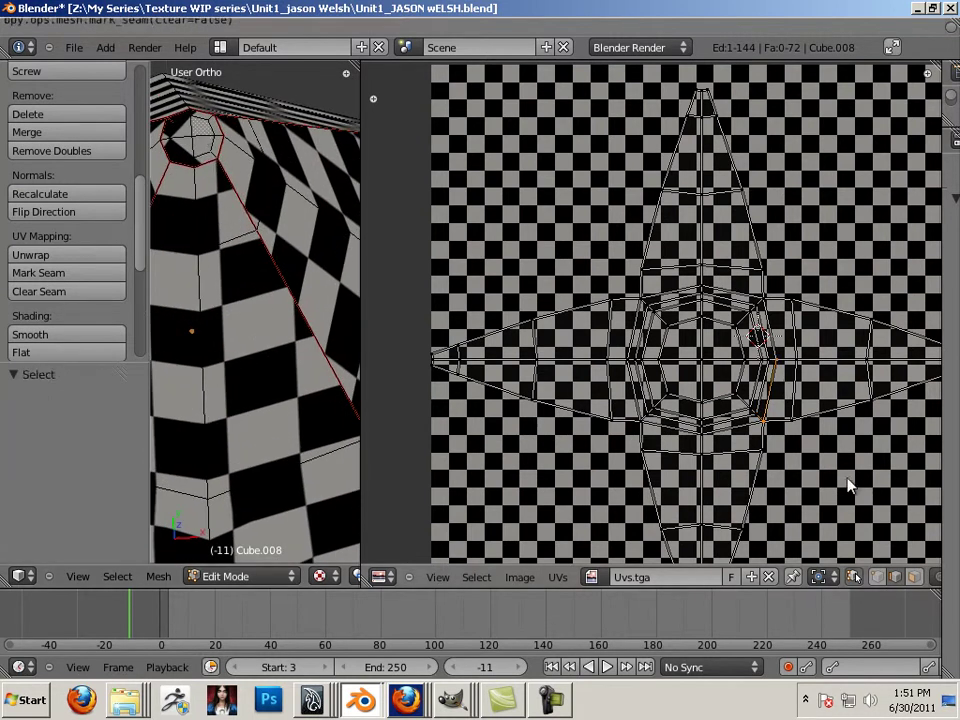
{"action": "scroll", "coordinate": [733, 412], "scroll_direction": "down", "scroll_amount": 2}
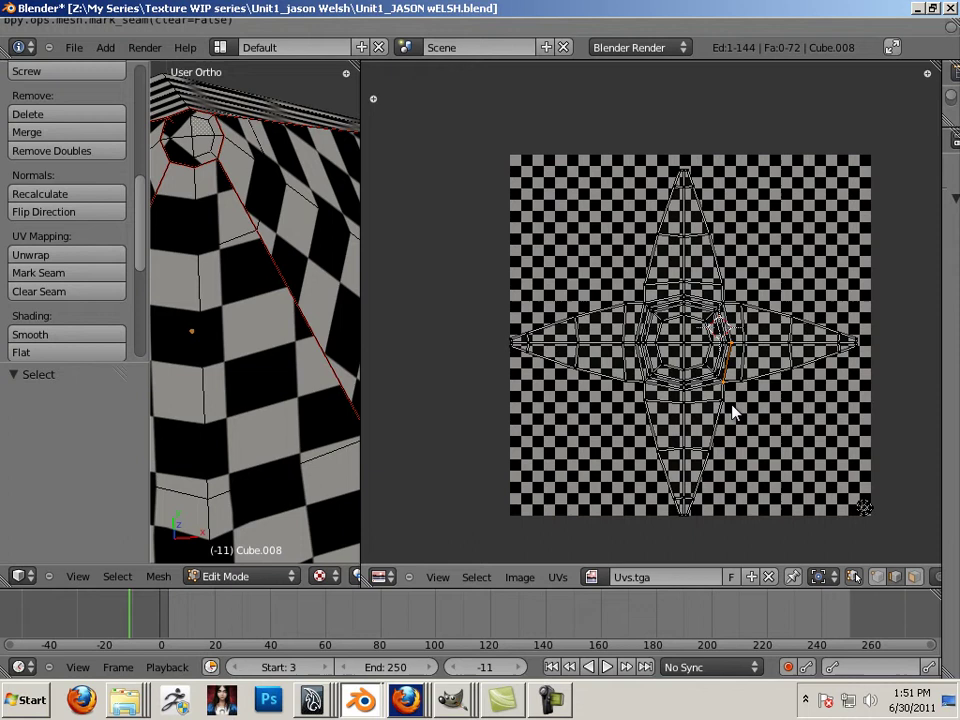
{"action": "key", "text": "a"}
{"action": "key", "text": "a"}
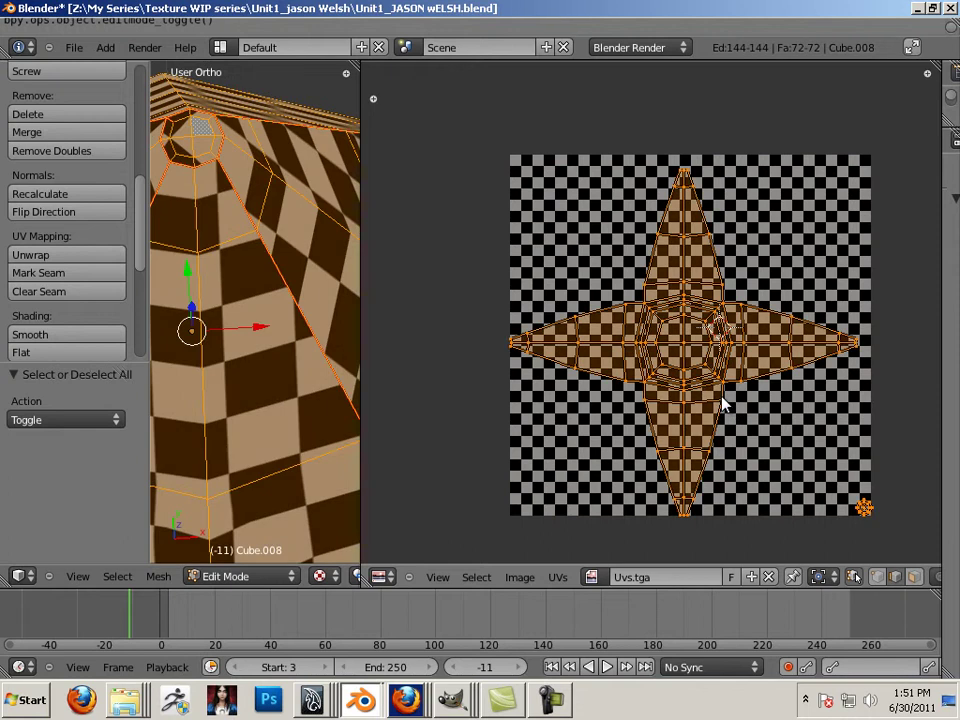
{"action": "left_click", "coordinate": [557, 578]}
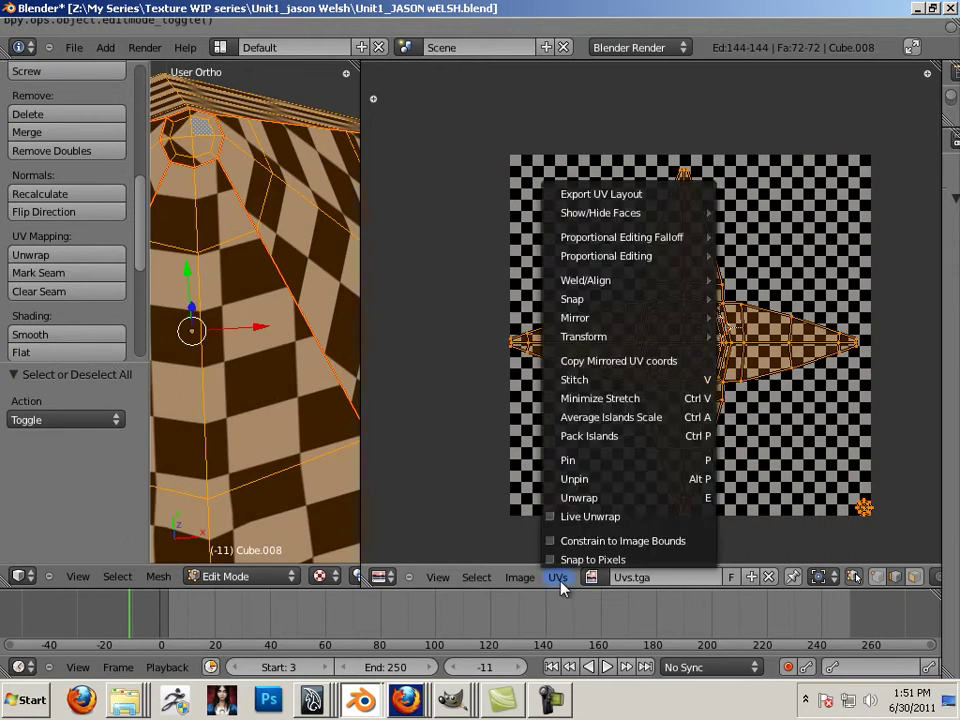
{"action": "left_click", "coordinate": [615, 418]}
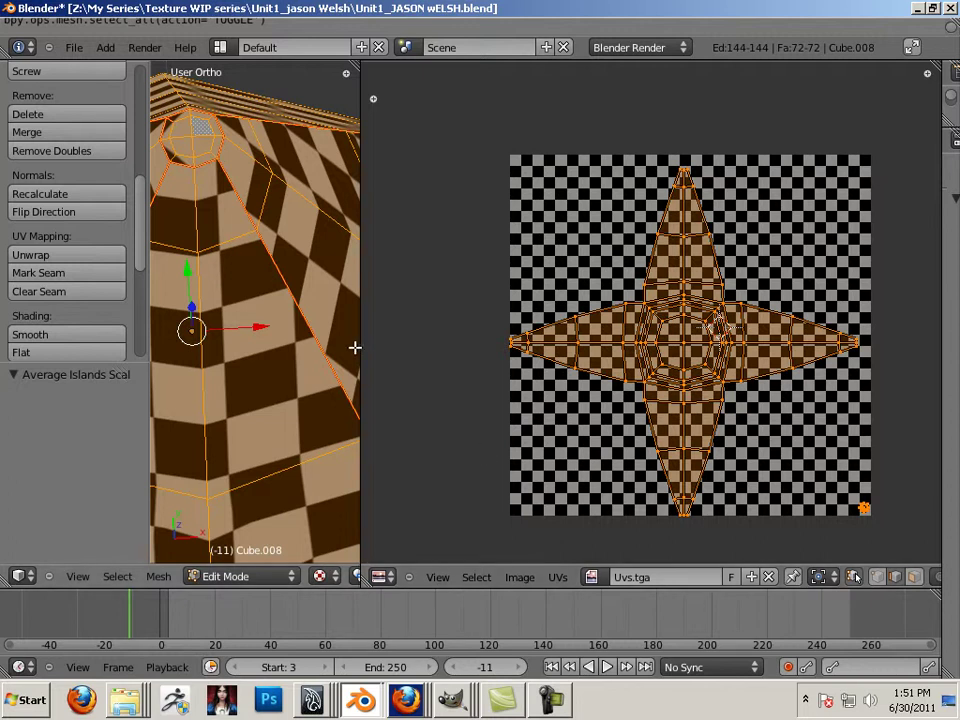
- Widen the 3D view, select the two adjacent outer edges joining the tip cap to one side panel and clear their seam
{"action": "left_click_drag", "start_coordinate": [361, 345], "coordinate": [443, 357]}
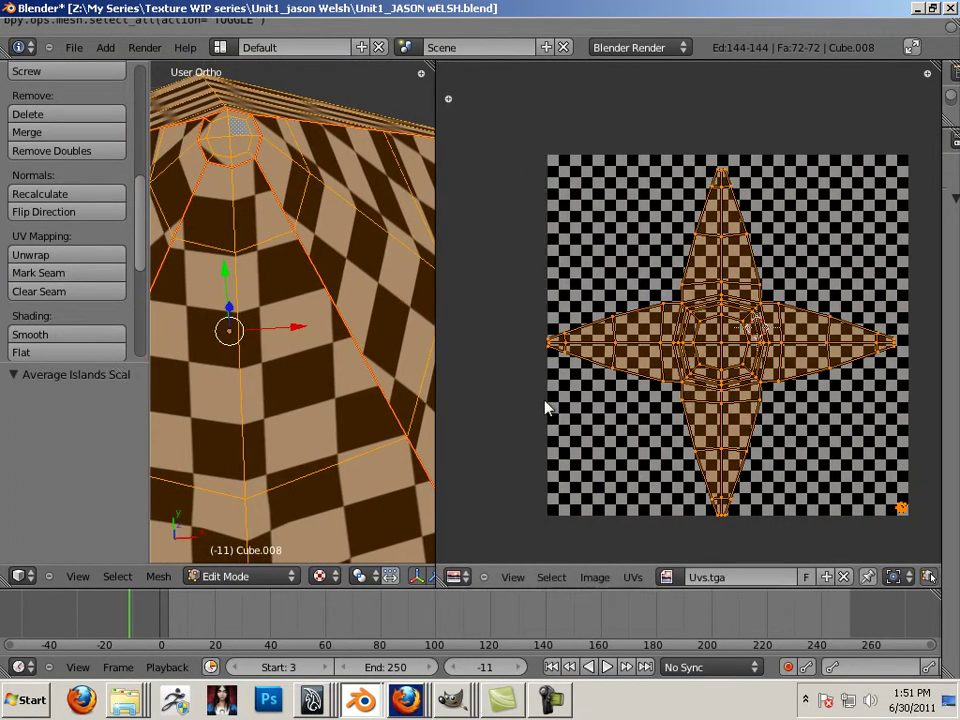
{"action": "scroll", "coordinate": [782, 456], "scroll_direction": "up", "scroll_amount": 2}
{"action": "right_click", "coordinate": [872, 478], "text": "alt"}
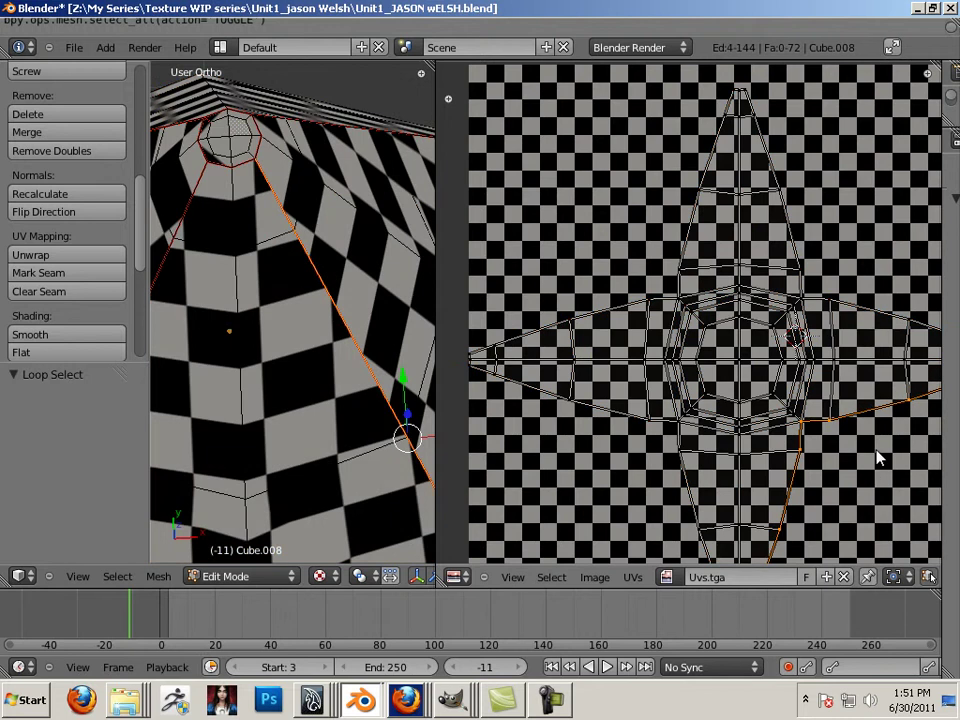
{"action": "scroll", "coordinate": [891, 463], "scroll_direction": "down", "scroll_amount": 2}
{"action": "scroll", "coordinate": [748, 390], "scroll_direction": "up", "scroll_amount": 10}
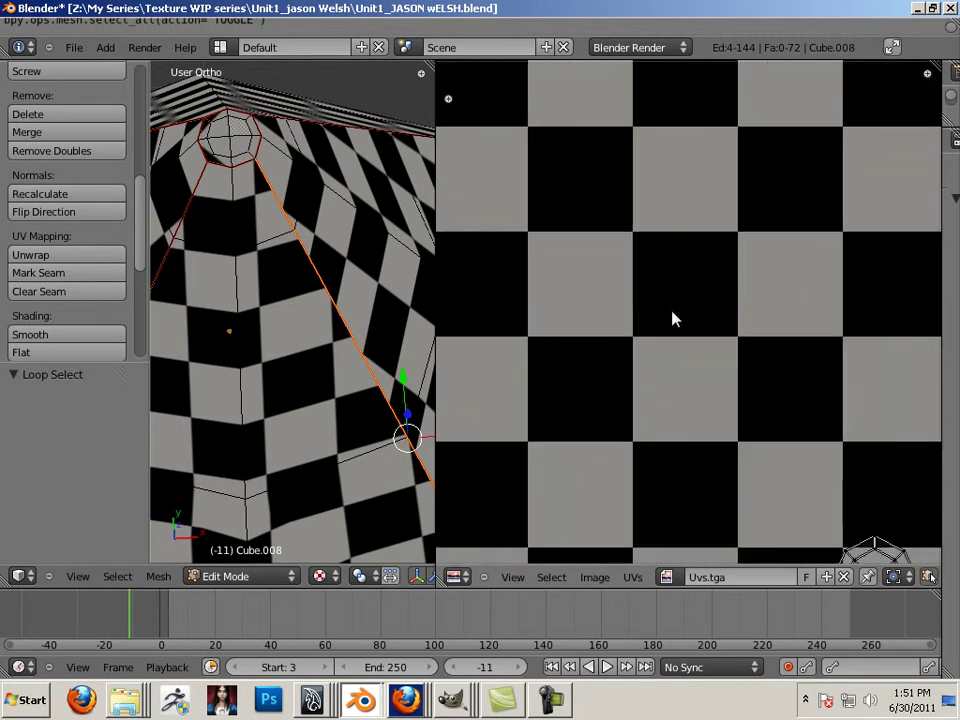
{"action": "middle_click_drag", "start_coordinate": [839, 462], "coordinate": [614, 232]}
{"action": "right_click", "coordinate": [613, 342]}
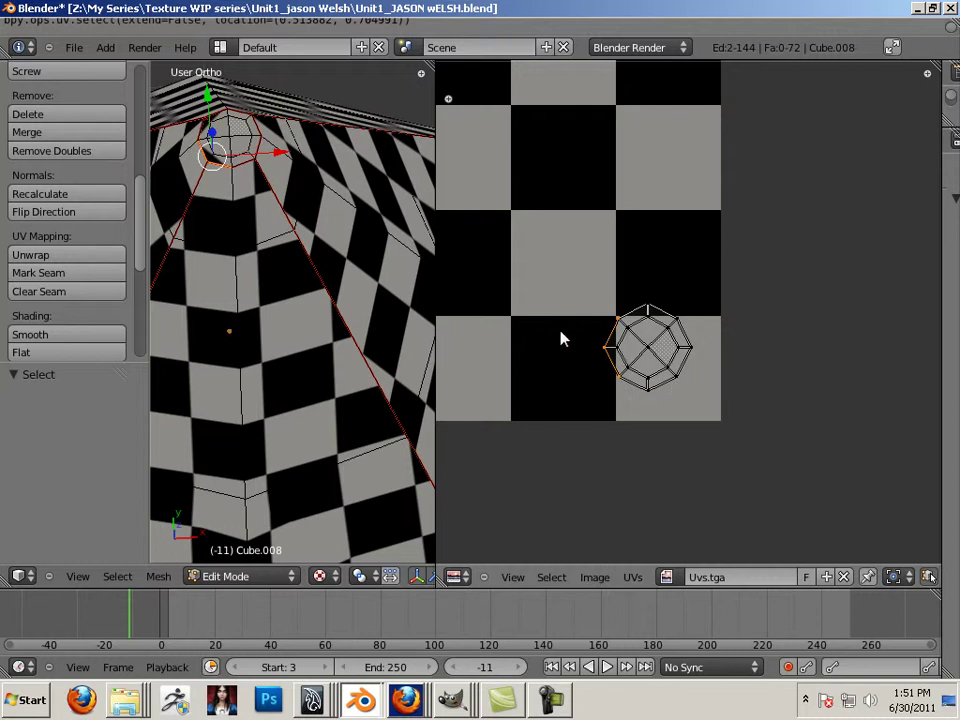
{"action": "right_click", "coordinate": [620, 382]}
{"action": "right_click", "coordinate": [638, 397]}
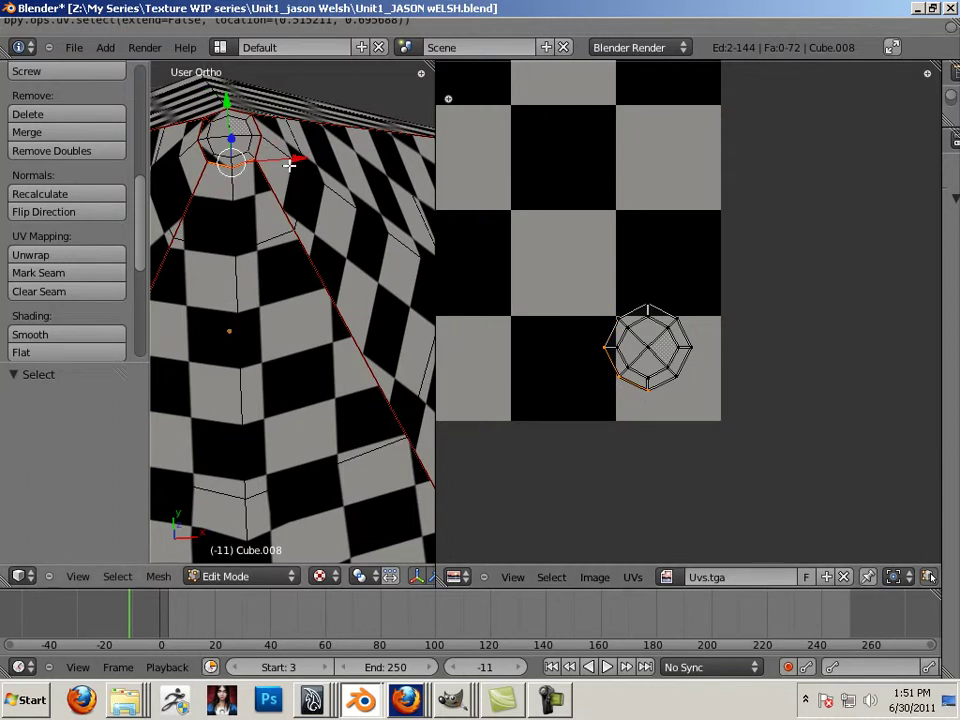
{"action": "left_click", "coordinate": [72, 291]}
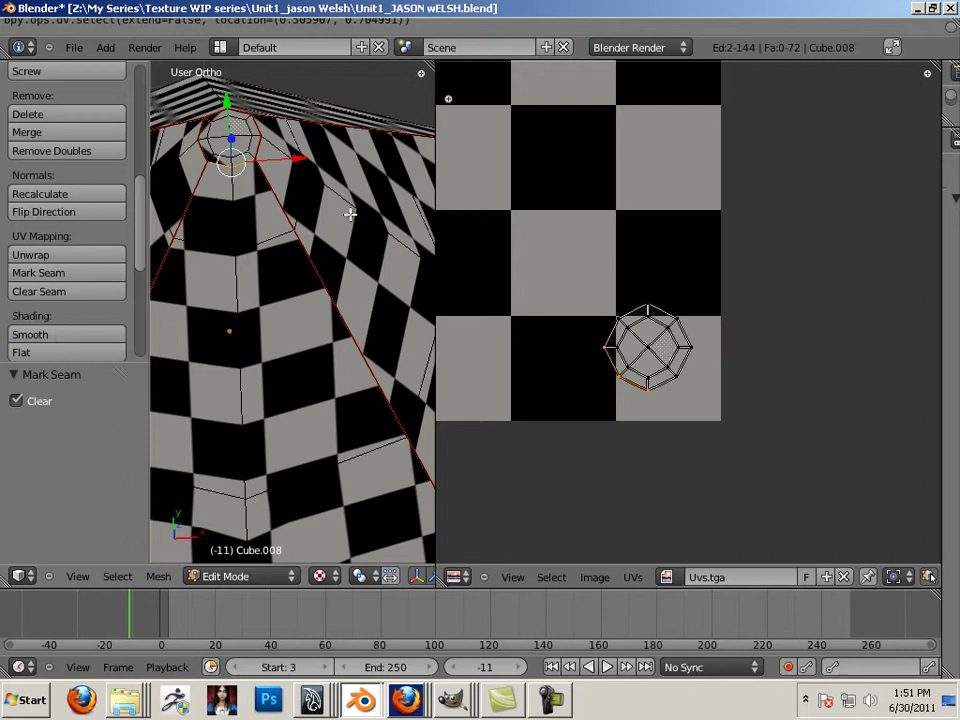
- Select the whole cone mesh and unwrap it again with the tip cap attached to one side panel
{"action": "key", "text": "a"}
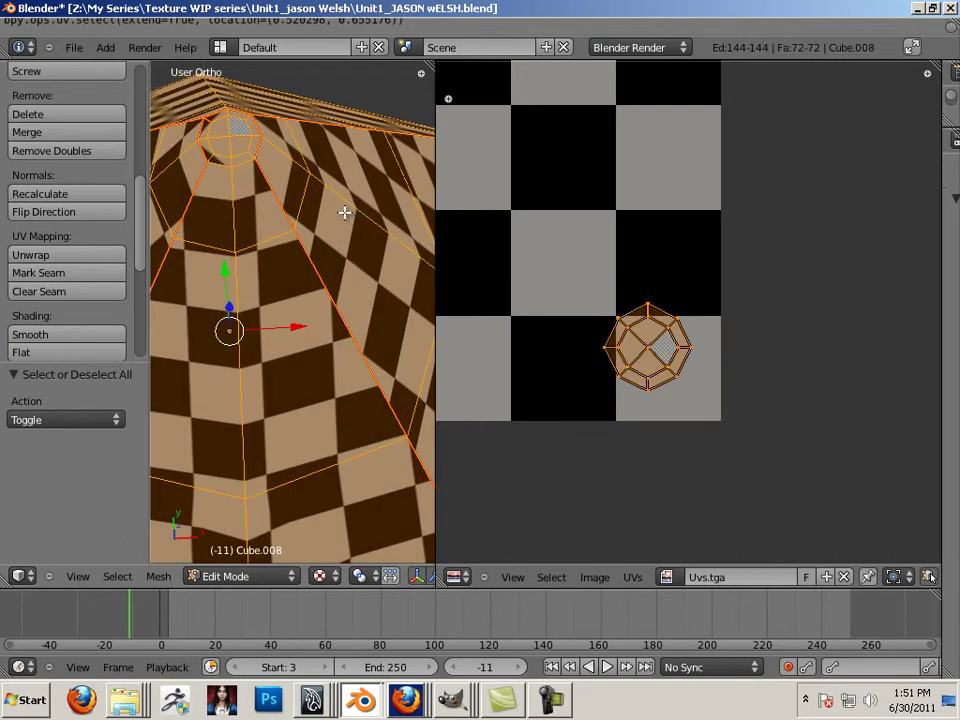
{"action": "key", "text": "u"}
{"action": "left_click", "coordinate": [343, 213]}
{"action": "scroll", "coordinate": [590, 285], "scroll_direction": "down", "scroll_amount": 5}
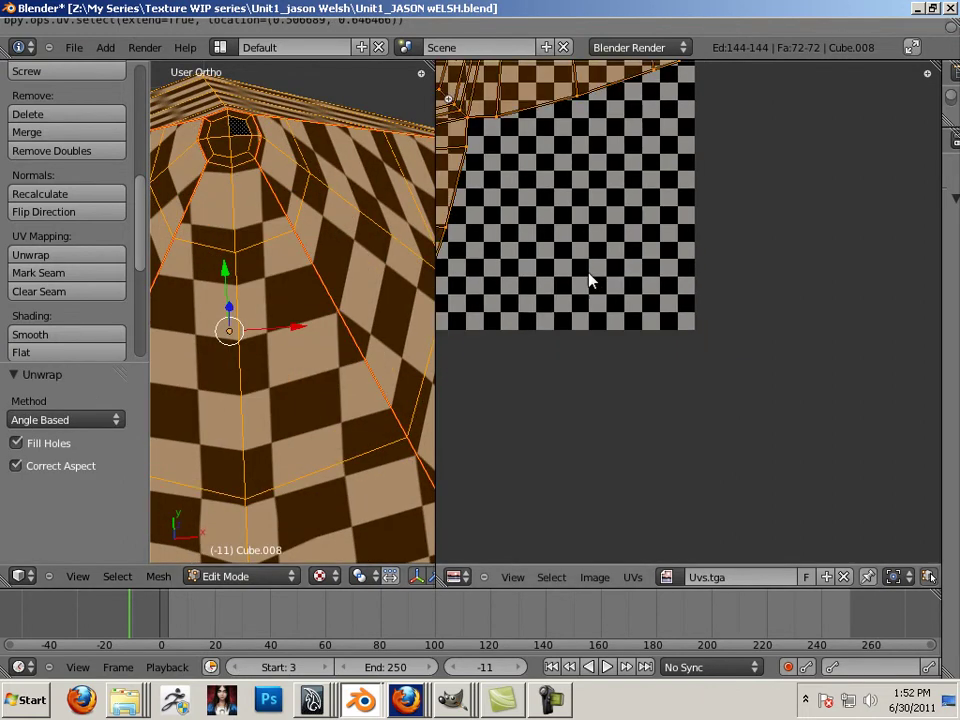
{"action": "scroll", "coordinate": [589, 275], "scroll_direction": "down", "scroll_amount": 1}
{"action": "middle_click_drag", "start_coordinate": [543, 203], "coordinate": [760, 417]}
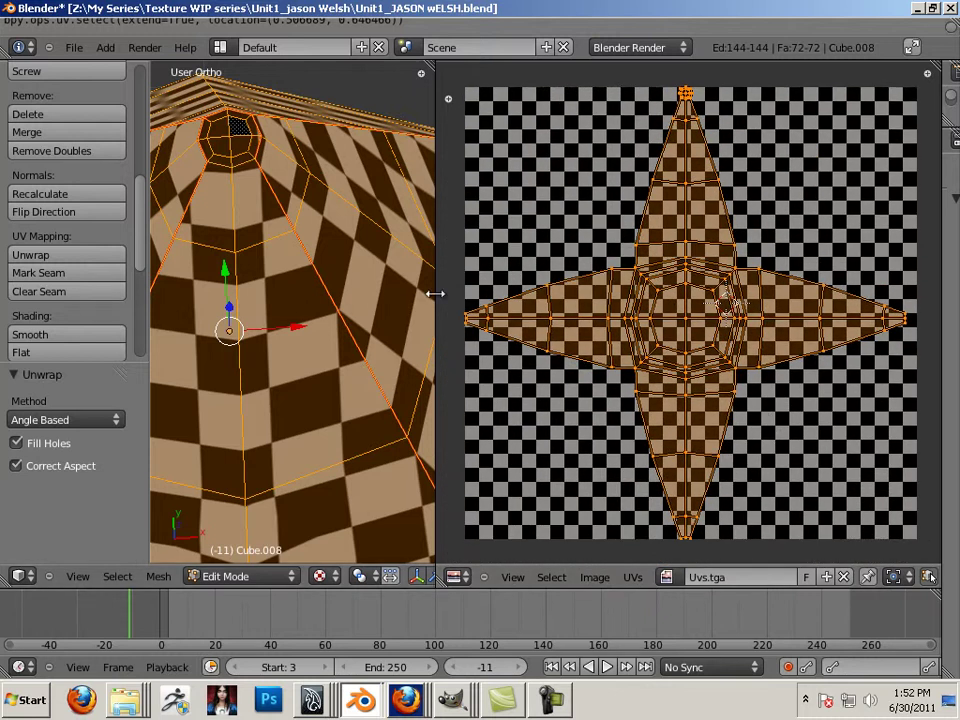
- Enlarge the 3D view and examine the checker texture around the whole cone
{"action": "left_click_drag", "start_coordinate": [437, 293], "coordinate": [716, 332]}
{"action": "middle_click_drag", "start_coordinate": [716, 332], "coordinate": [123, 345]}
{"action": "middle_click_drag", "start_coordinate": [379, 221], "coordinate": [360, 334], "text": "shift"}
{"action": "scroll", "coordinate": [341, 268], "scroll_direction": "down", "scroll_amount": 4}
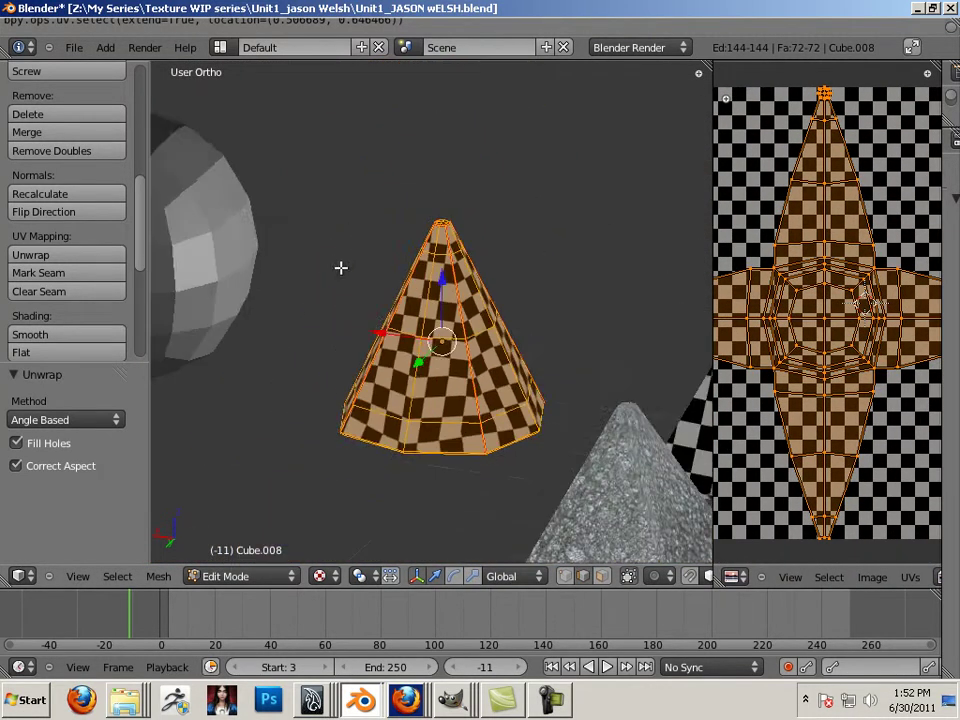
{"action": "middle_click_drag", "start_coordinate": [509, 315], "coordinate": [392, 381]}
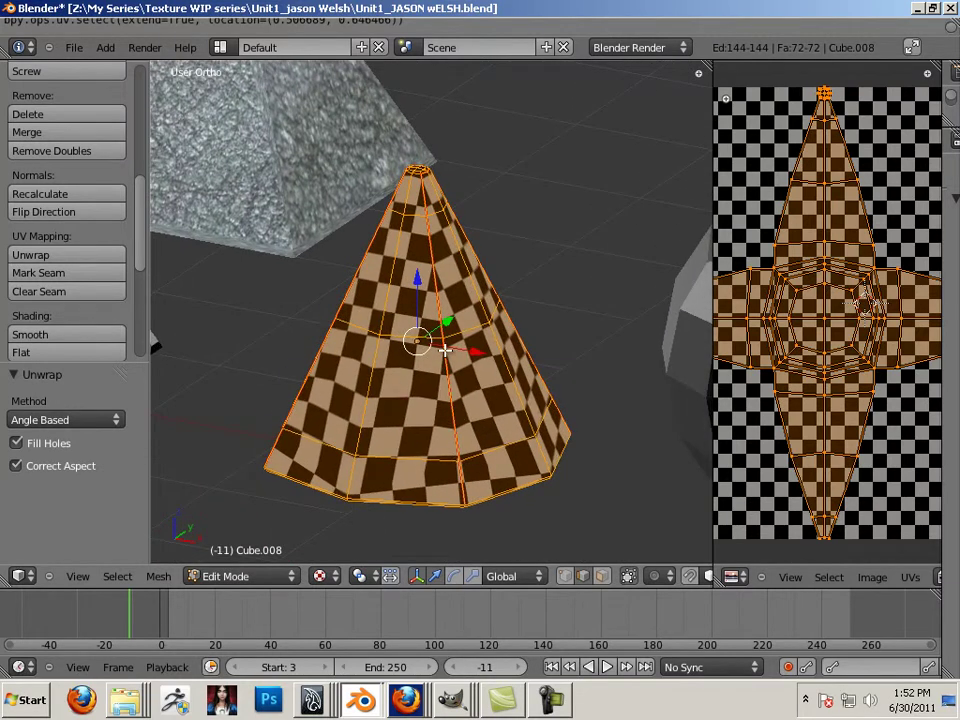